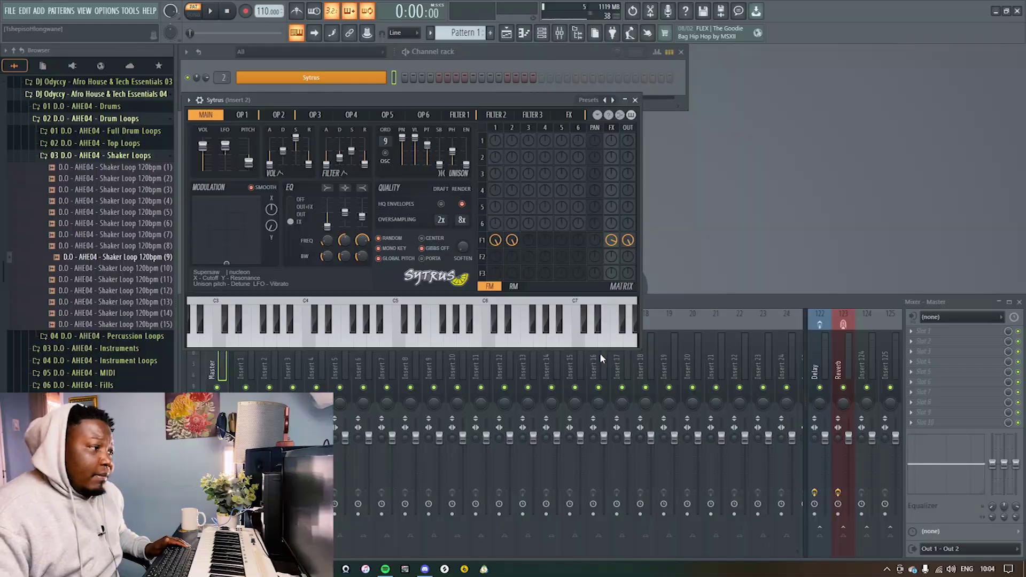
Step: Drop down the full Sytrus preset list for the channel 2 instrument
left_click(613, 100)
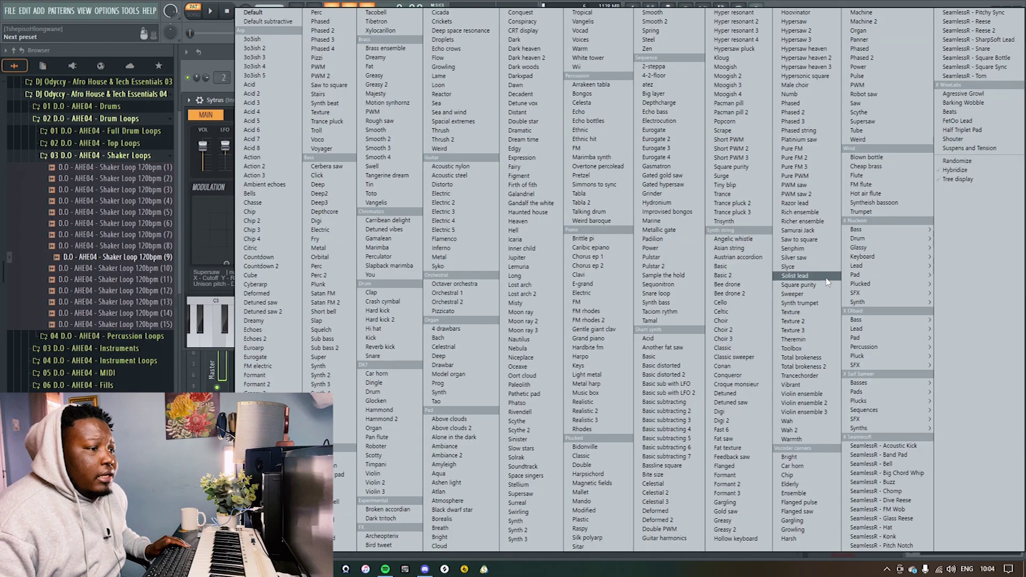
Step: Load Bidonville, step through Classic to the Double preset, and close the Sytrus editor
left_click(593, 448)
left_click_drag(473, 101, 540, 137)
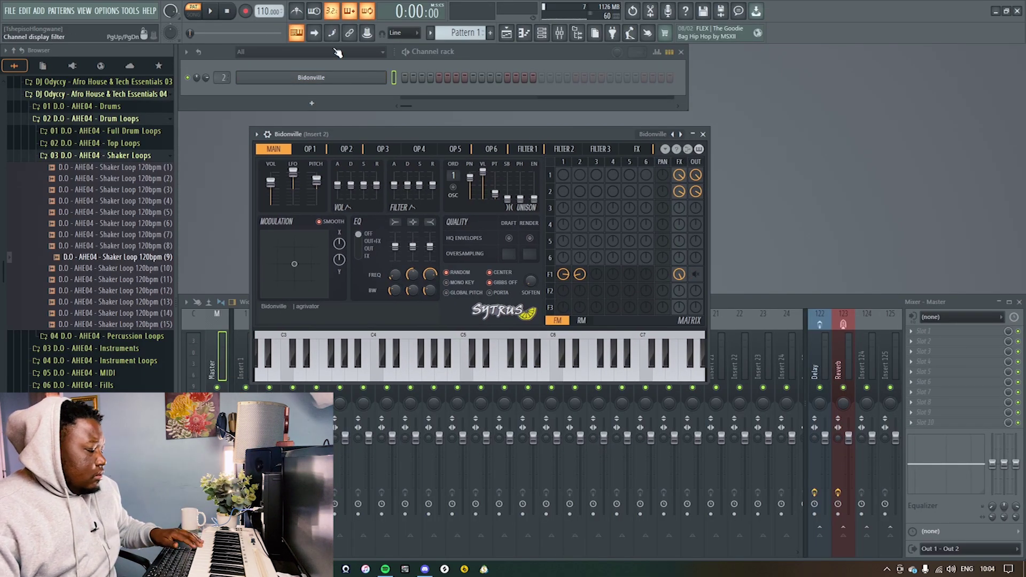
left_click(681, 134)
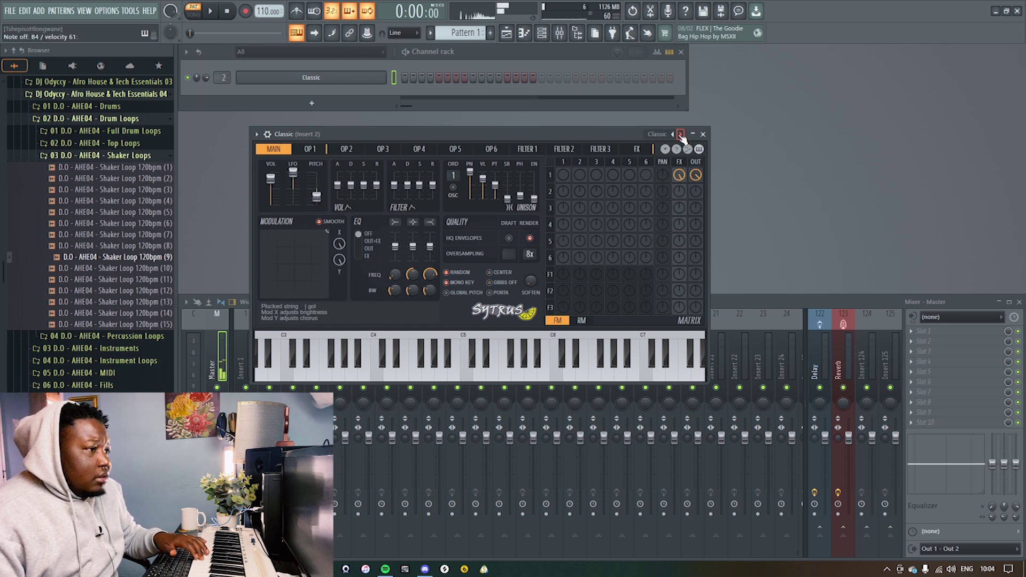
left_click(681, 134)
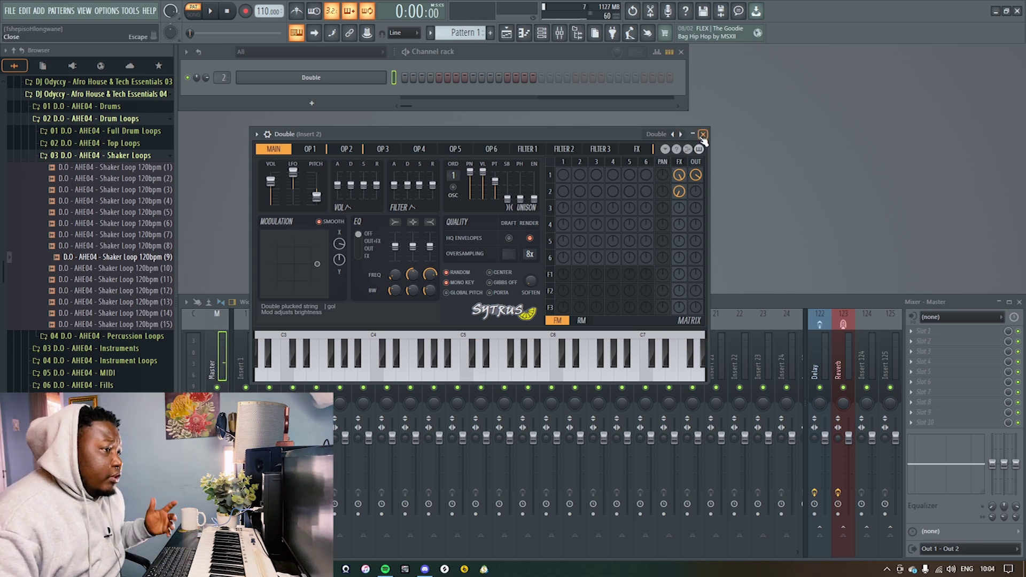
left_click(703, 134)
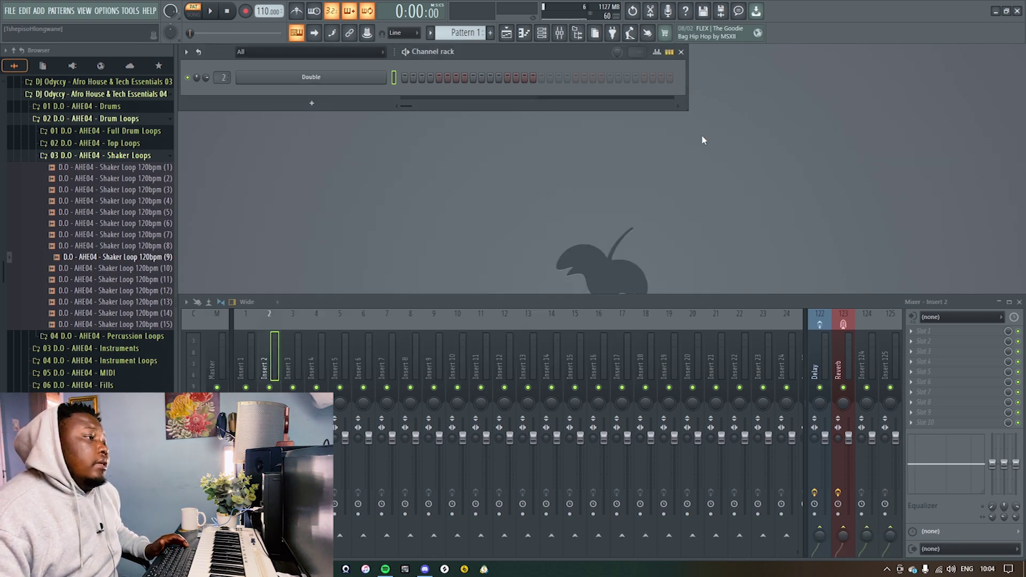
Step: In the Double piano roll, sketch stacked C5, E5 and G5 notes, then delete them all
left_click(524, 33)
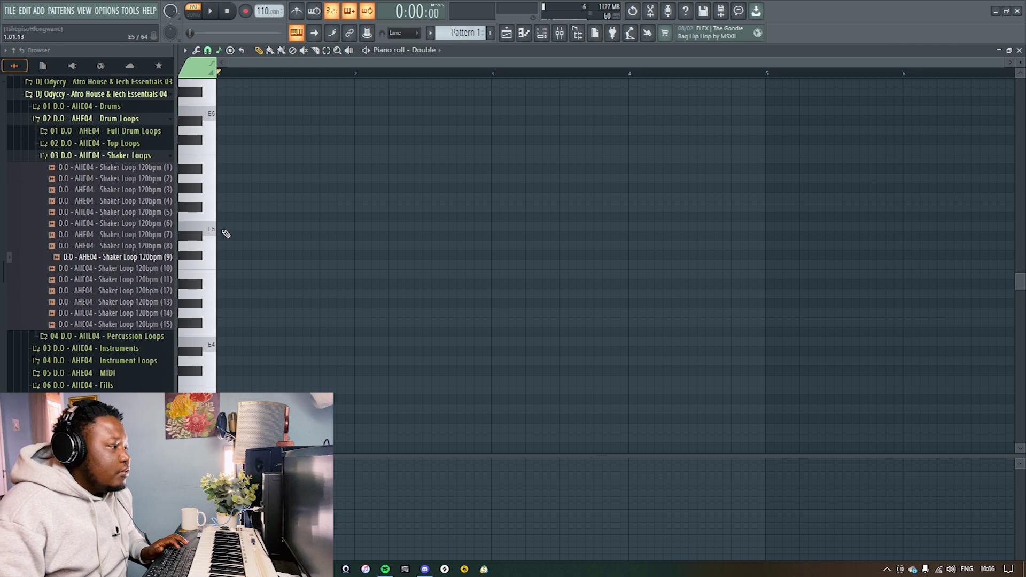
left_click(222, 265)
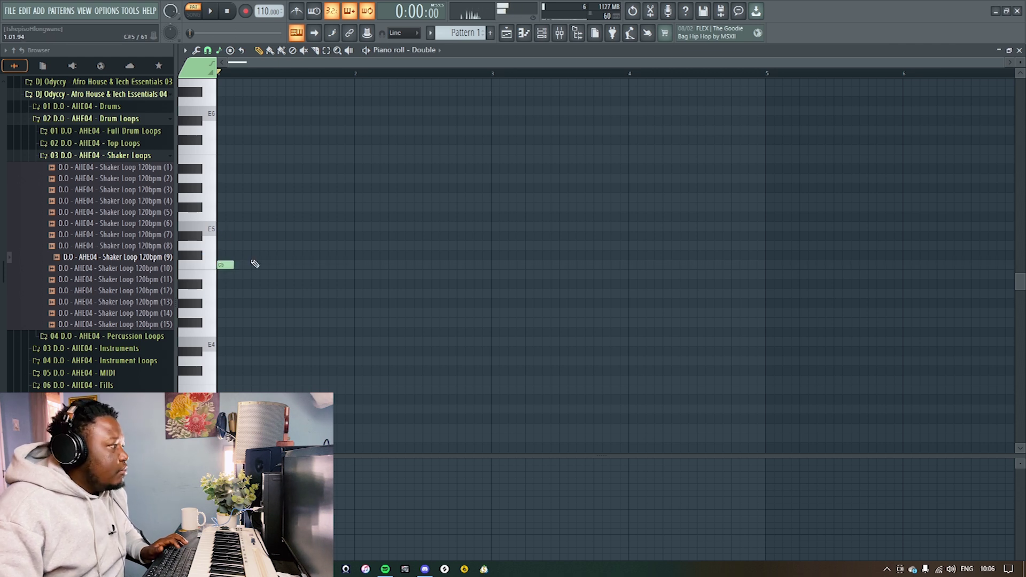
left_click_drag(234, 268, 222, 450)
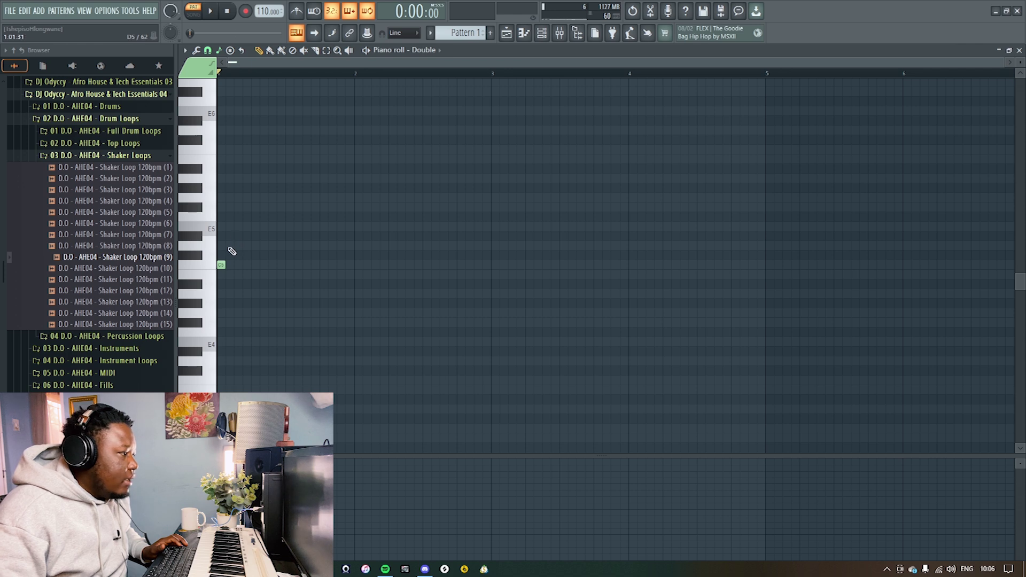
left_click(228, 227)
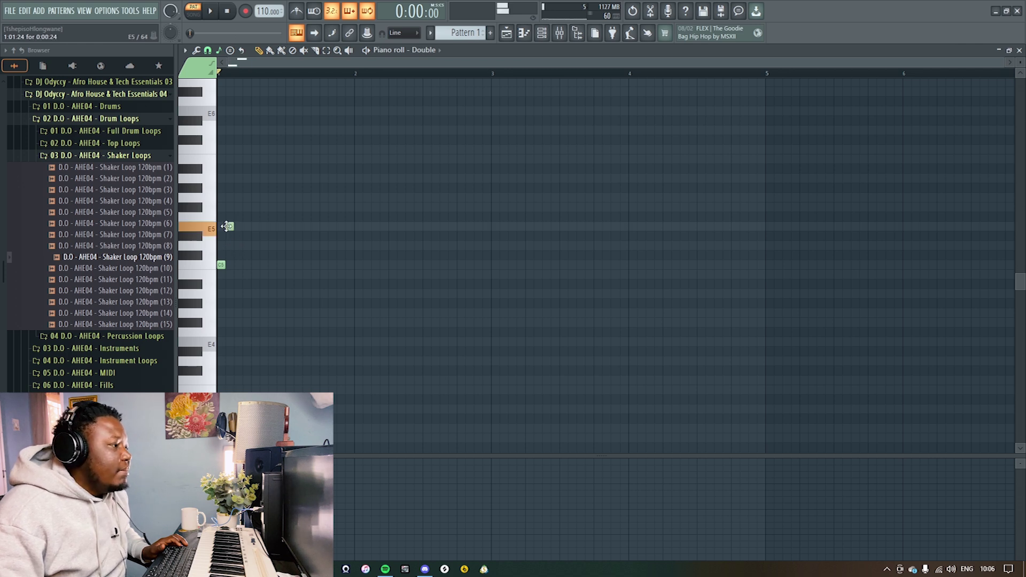
left_click(239, 198)
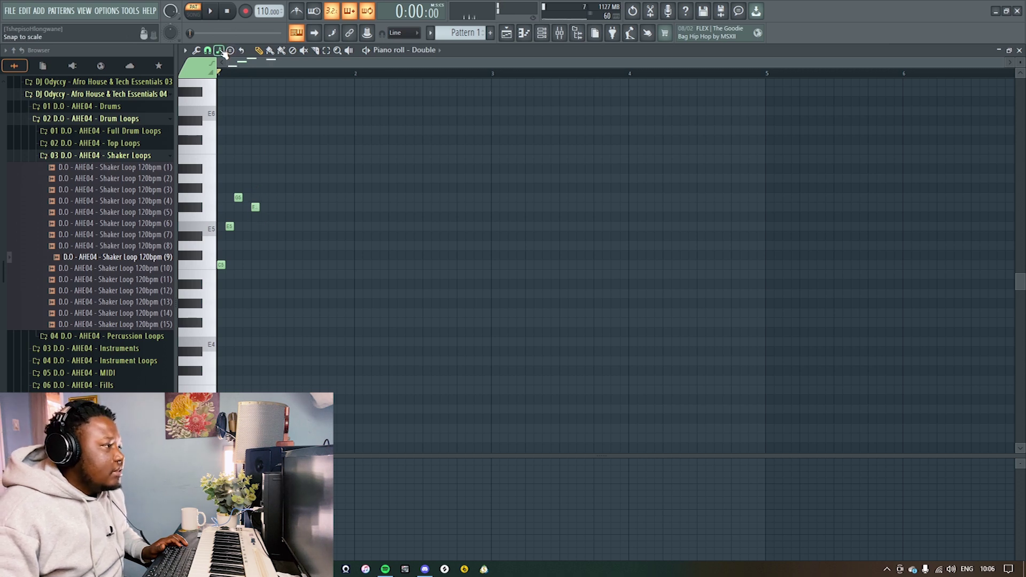
right_click(239, 198)
right_click(256, 207)
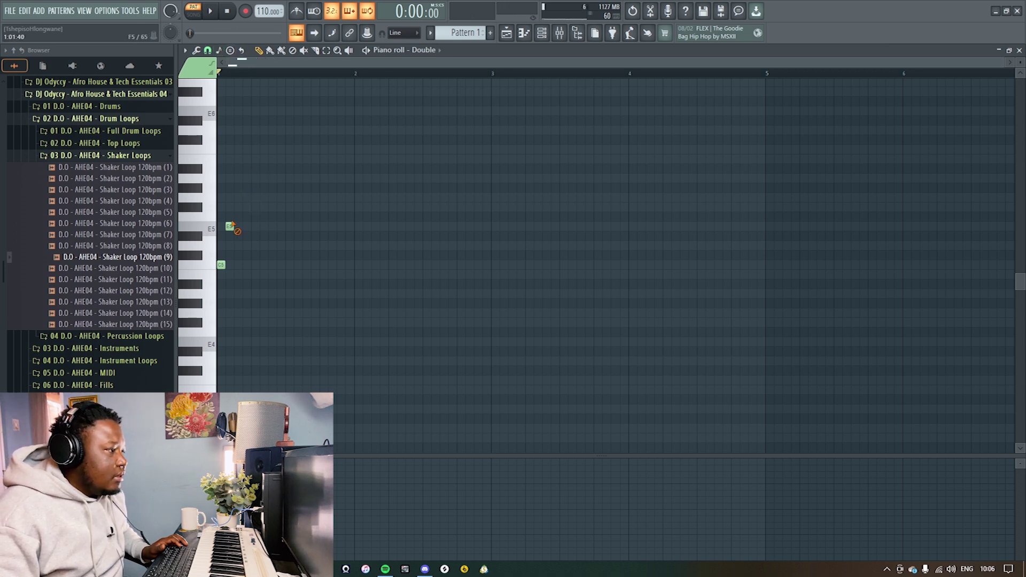
right_click(230, 227)
right_click(221, 265)
Step: Draw eight short notes from C5 through F5, D, A4 back to C5, and play them
left_click(221, 265)
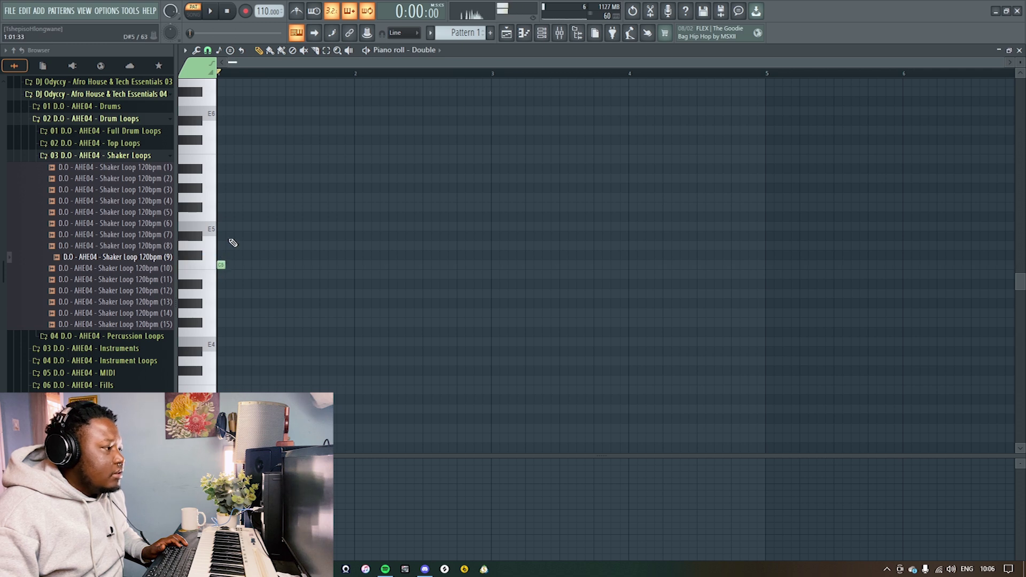
left_click(238, 236)
left_click(255, 217)
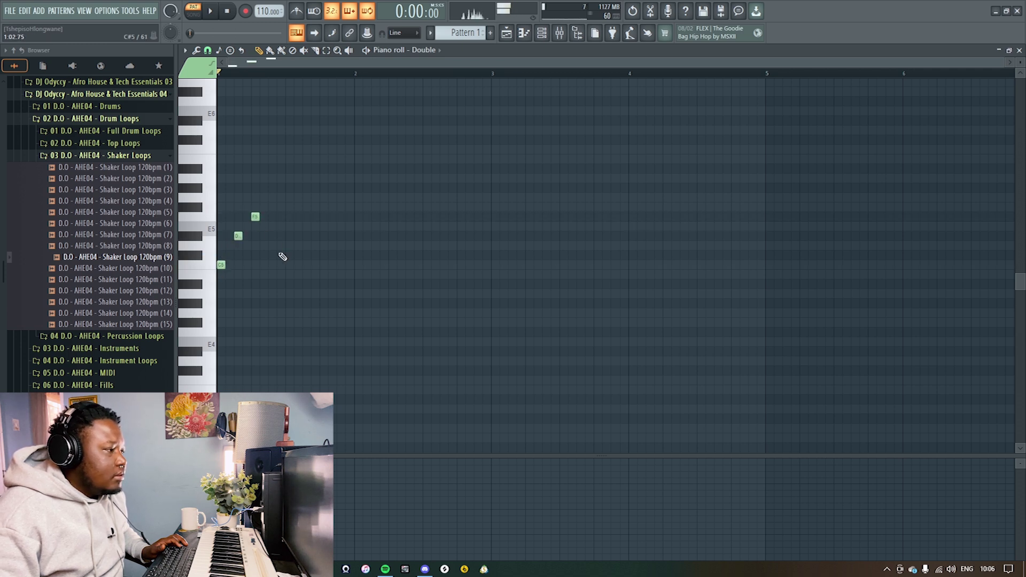
left_click(273, 236)
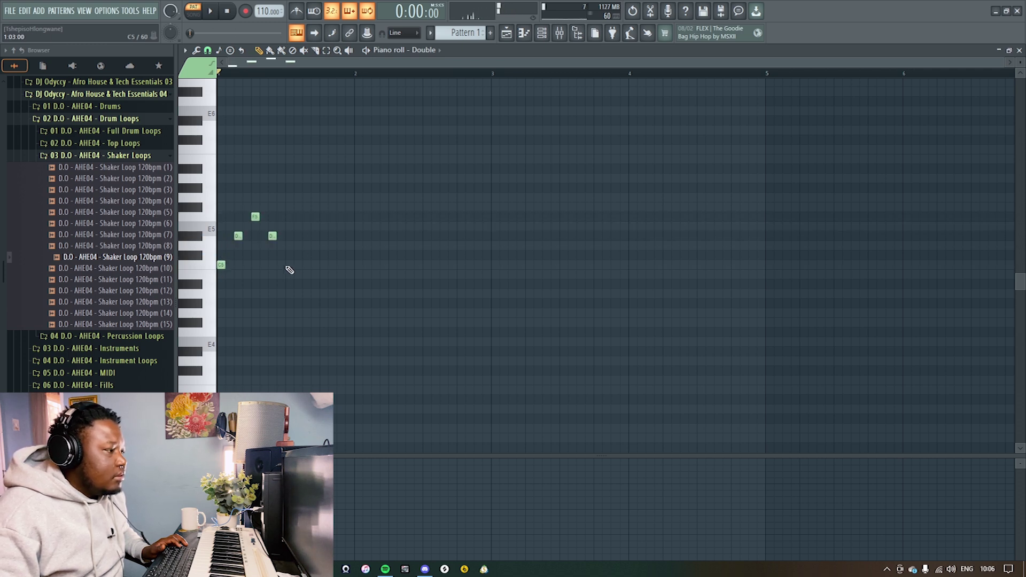
left_click(289, 265)
left_click(307, 284)
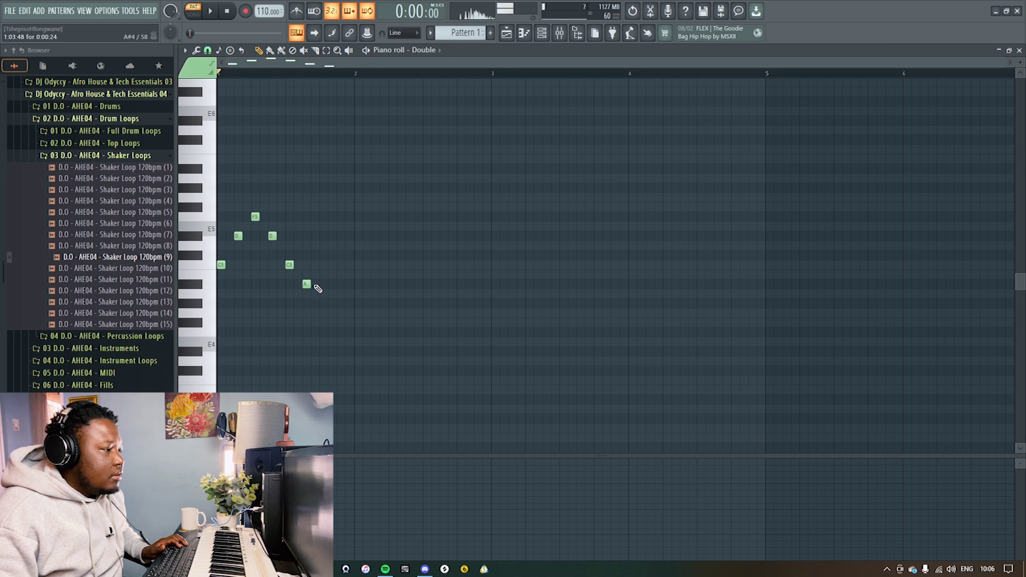
left_click(324, 294)
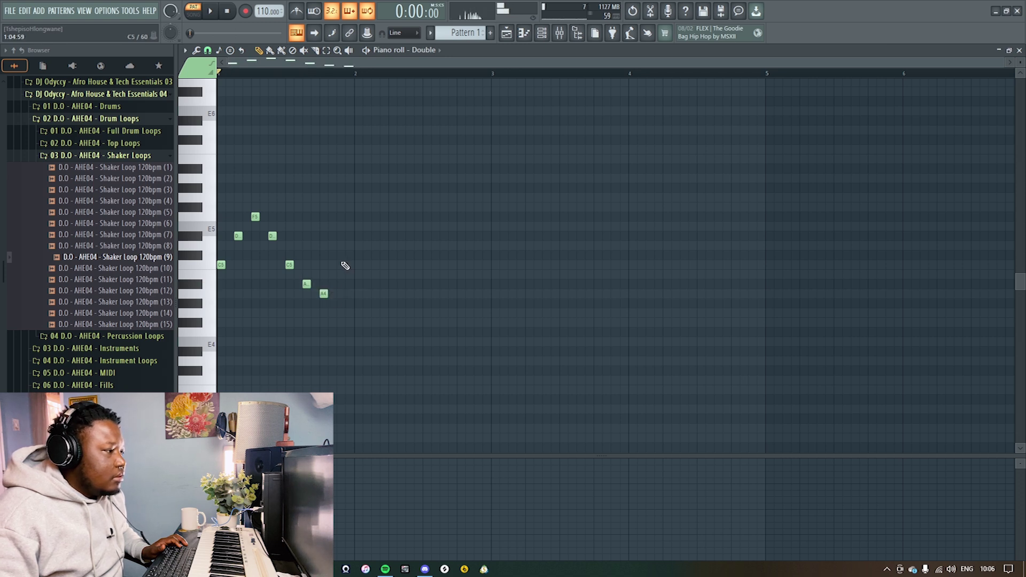
left_click(340, 265)
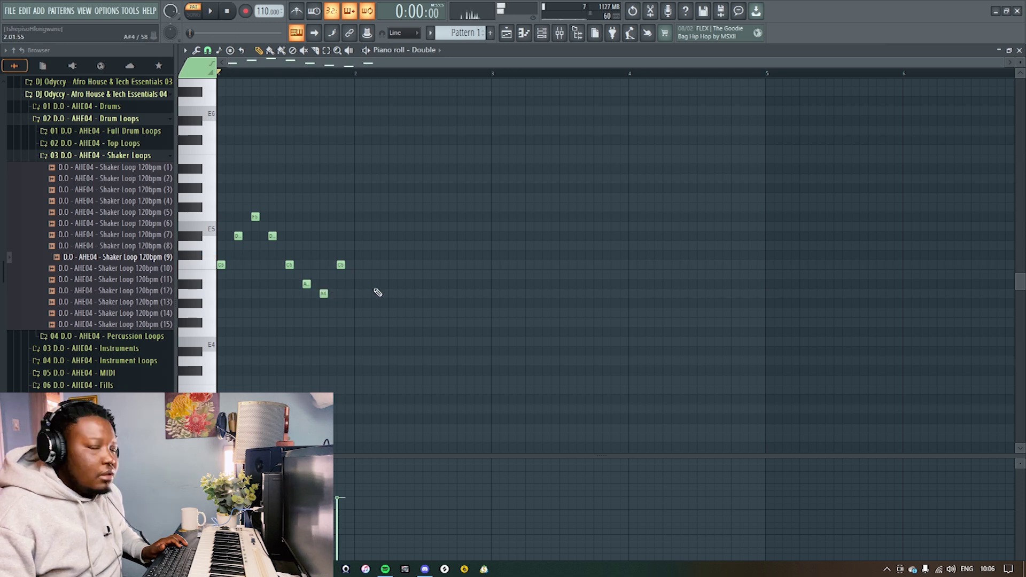
key("space")
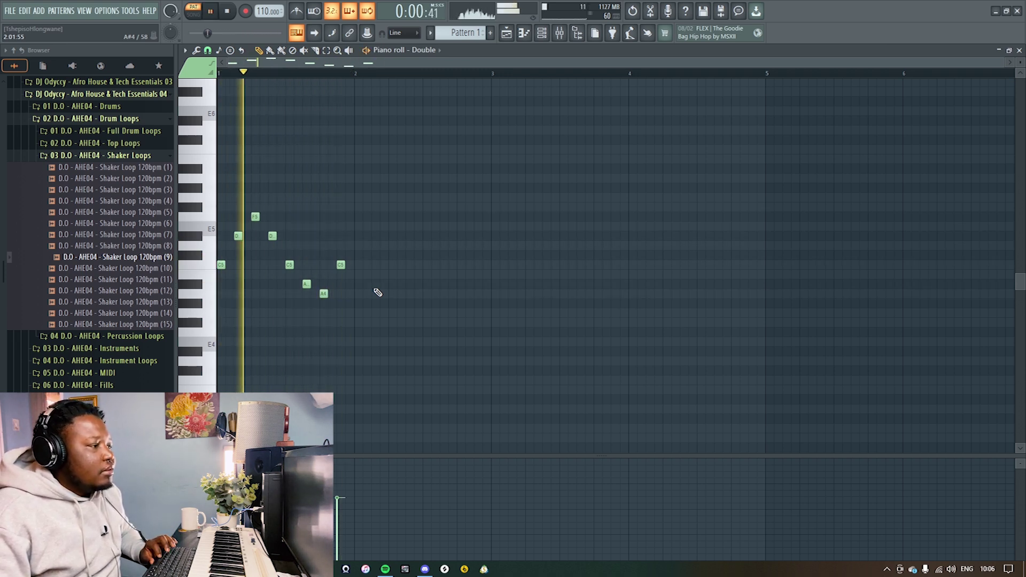
key("space")
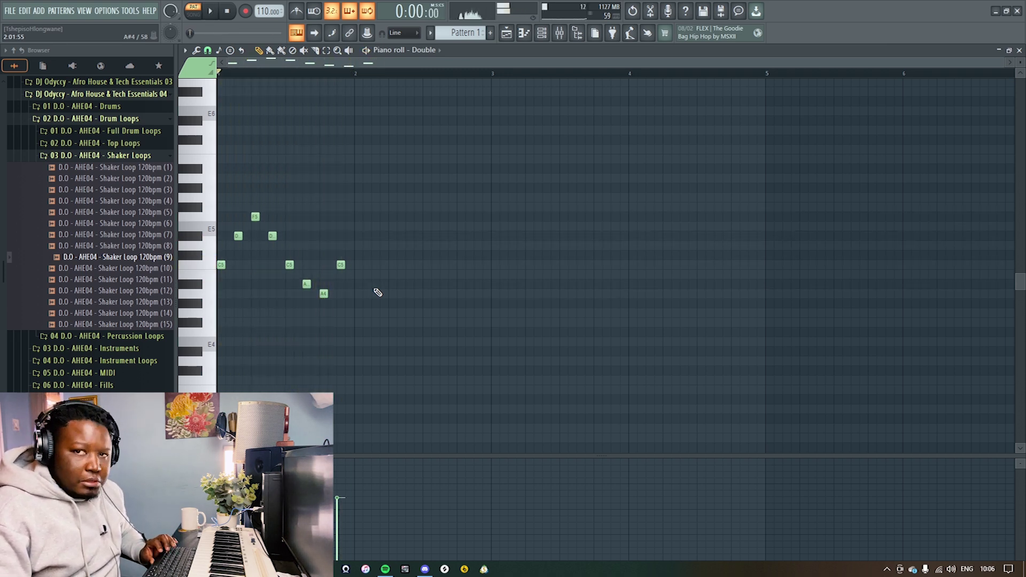
Step: Set the piano roll's scale snap to natural minor with root note G
left_click(218, 49)
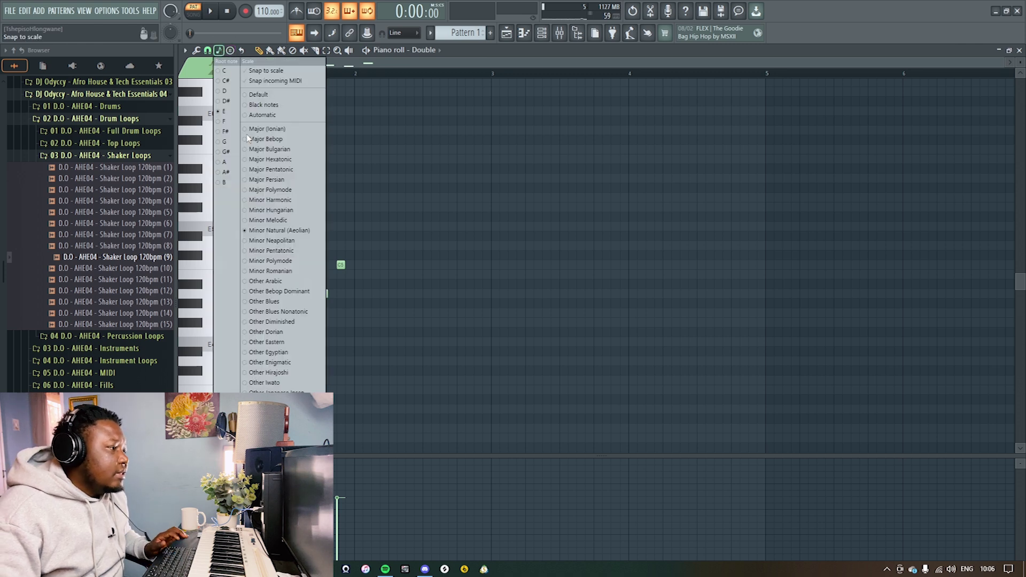
left_click(267, 231)
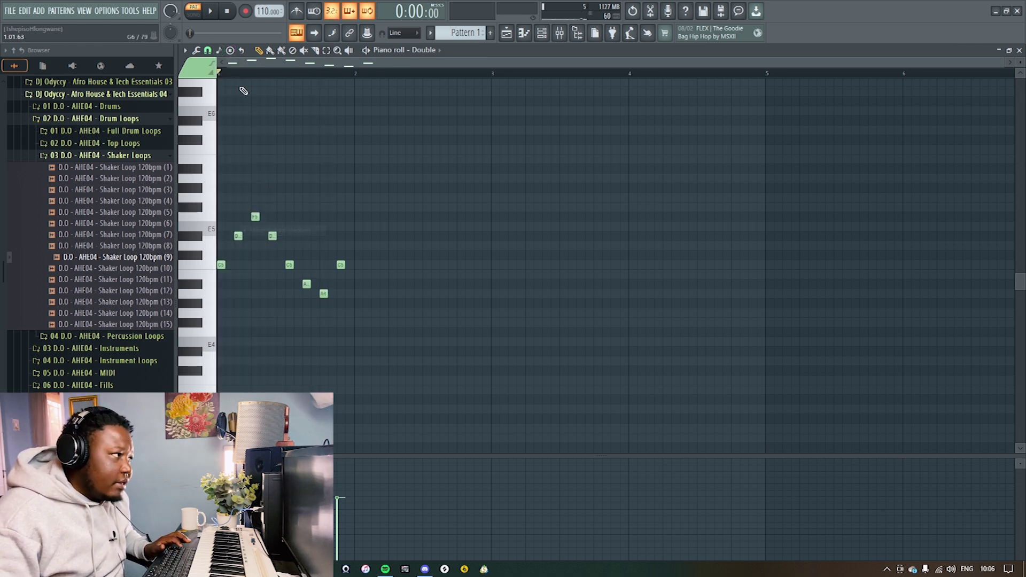
left_click(218, 51)
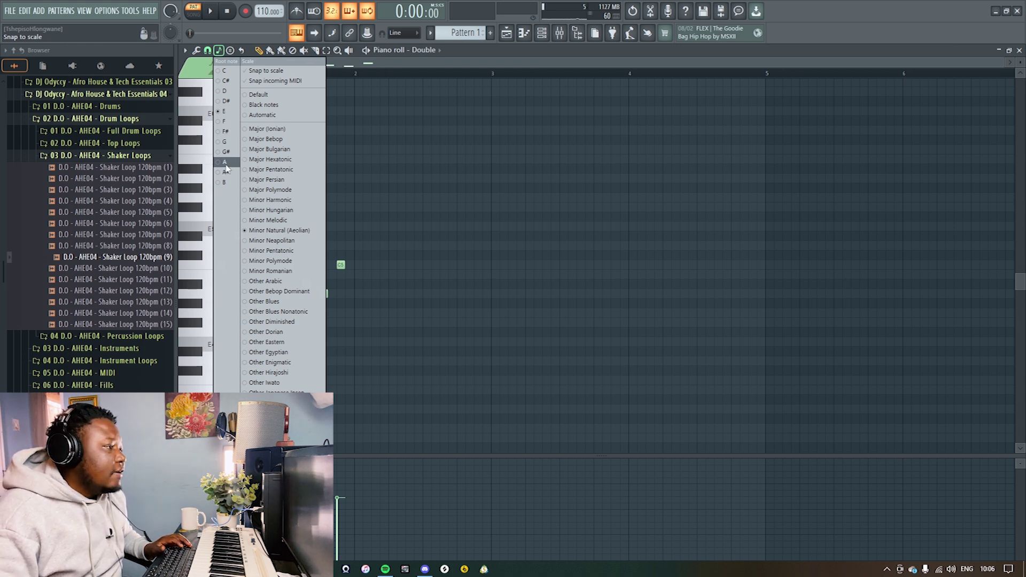
left_click(227, 142)
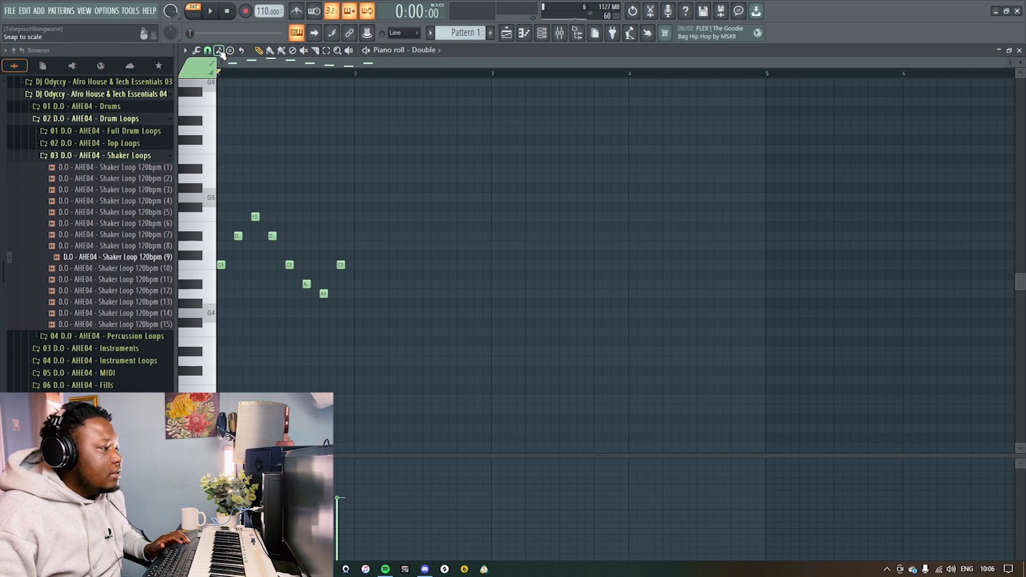
Step: Move all eight melody notes so the phrase starts on G4, then play it
left_click_drag(420, 336, 208, 194)
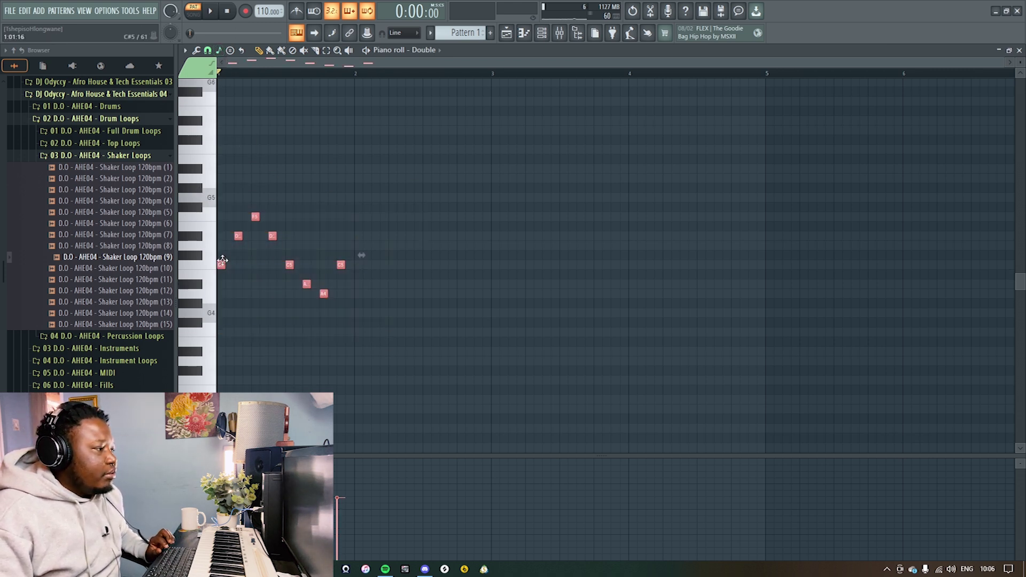
mouse_move(220, 264)
left_mouse_down()
mouse_move(218, 189)
mouse_move(220, 270)
mouse_move(222, 259)
left_mouse_up()
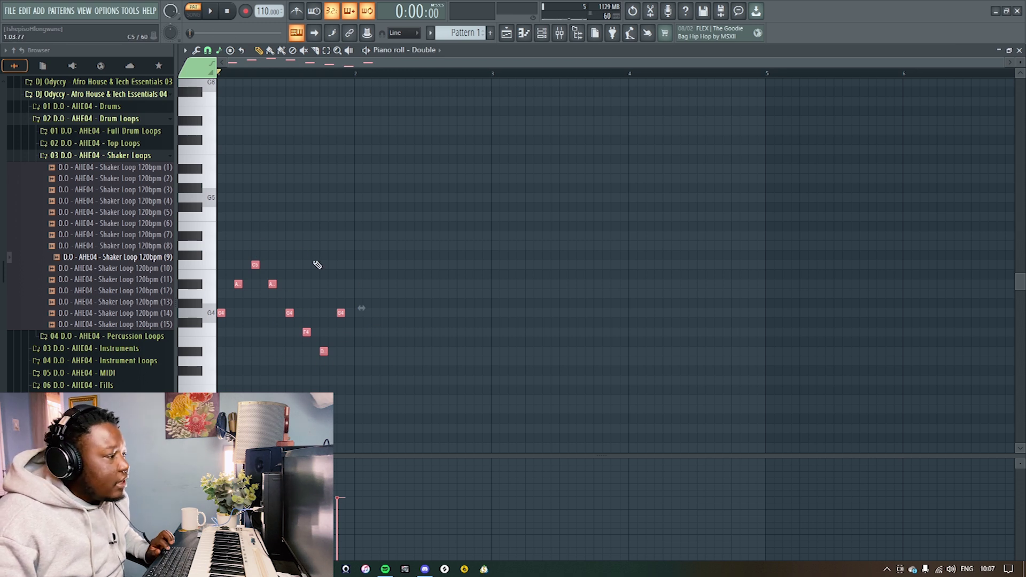
left_click(460, 292)
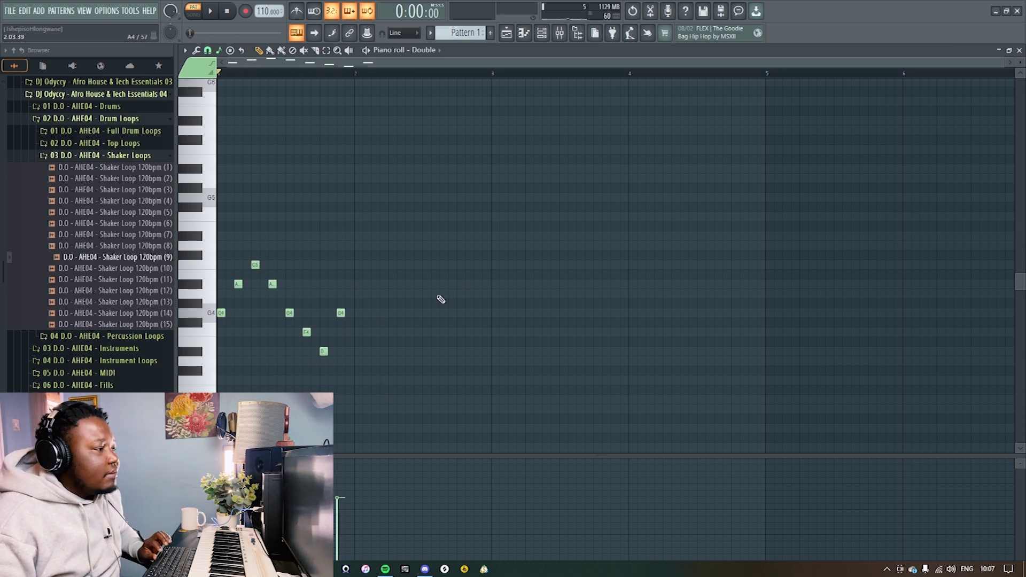
key("space")
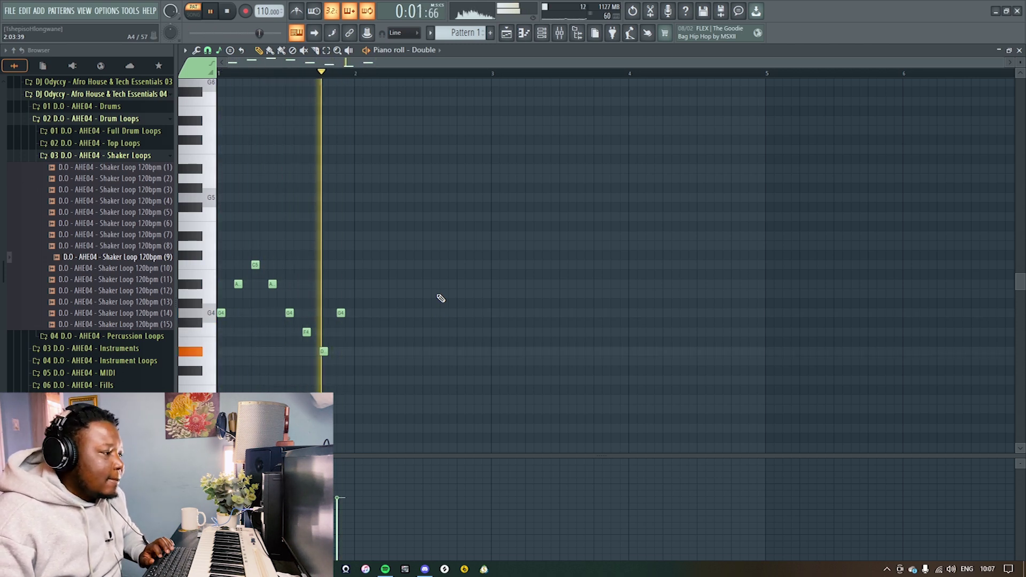
Step: Shift the whole eight-note melody up so it starts on G5 and listen to it
key("space")
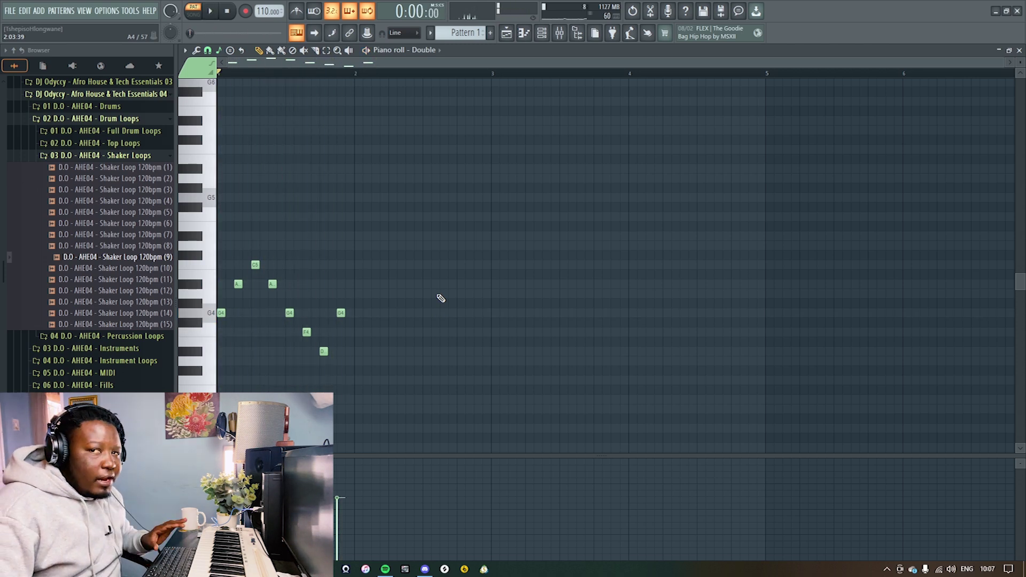
left_click_drag(433, 393, 217, 212)
left_click_drag(220, 312, 218, 284)
left_click_drag(323, 331, 320, 241)
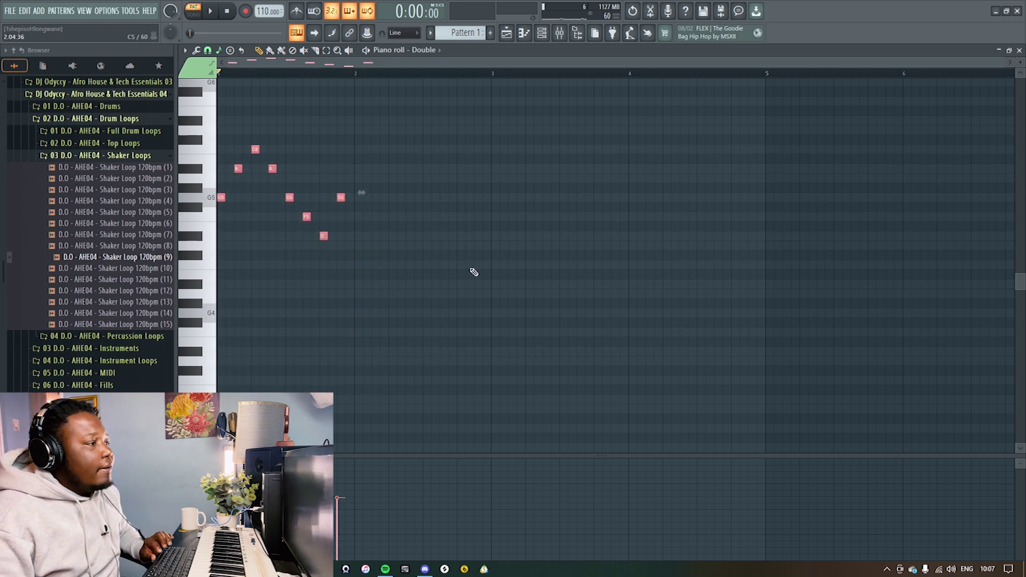
left_click(485, 245)
key("space")
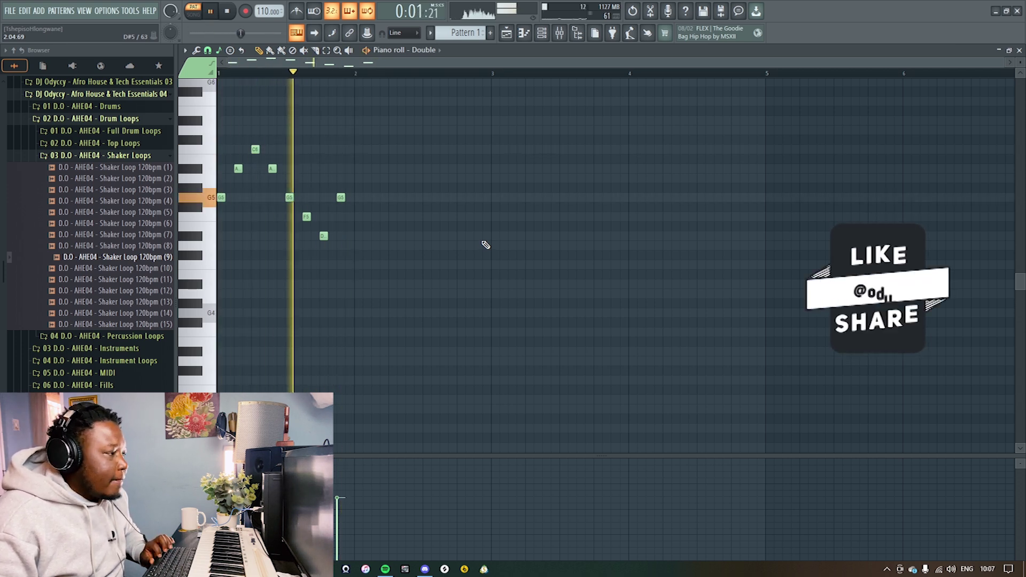
key("space")
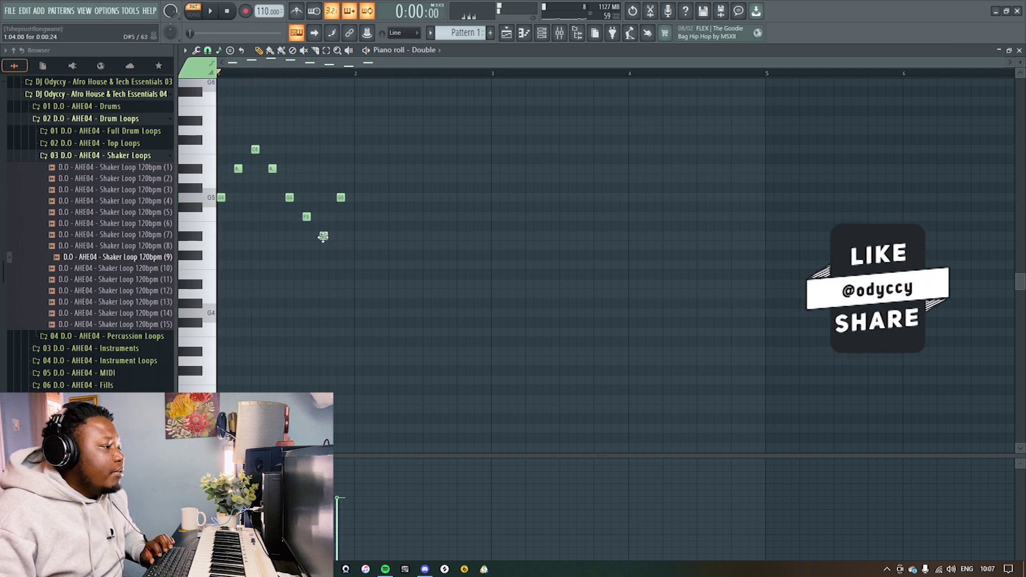
Step: Raise the D5 note to A5, then copy all eight notes one bar later
left_click_drag(323, 236, 321, 159)
key("space")
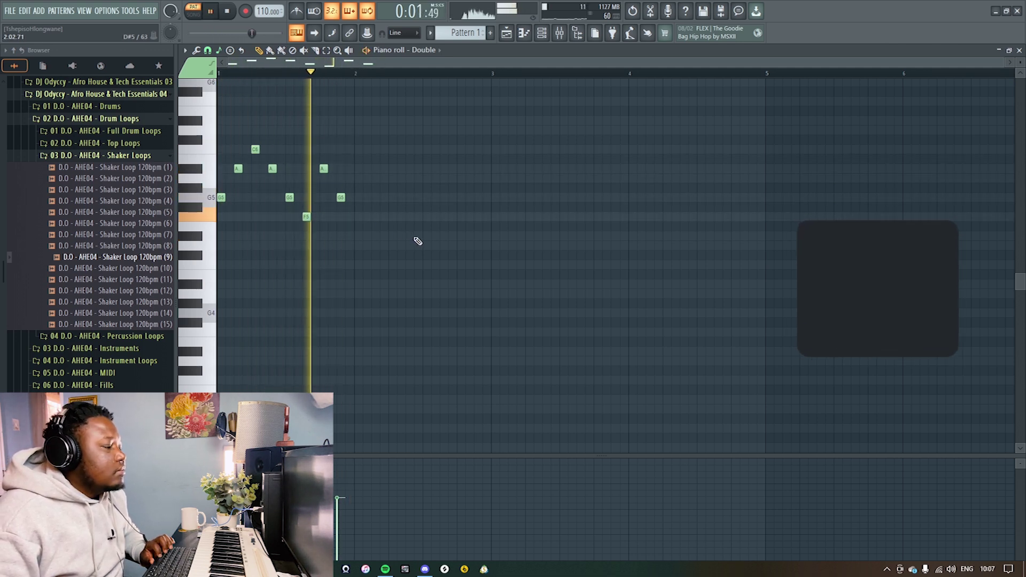
key("space")
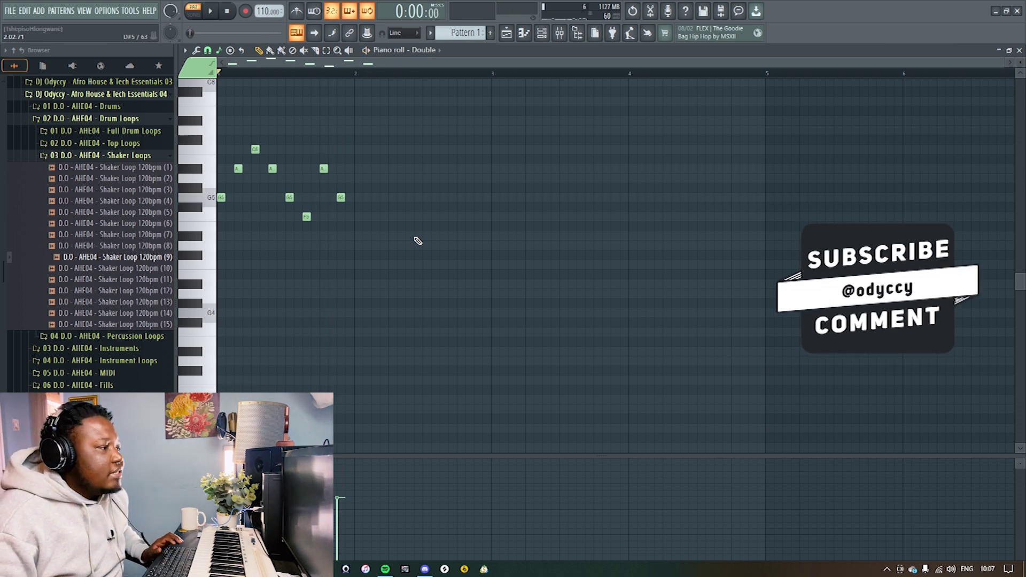
left_click_drag(446, 250, 217, 88)
left_click_drag(220, 200, 632, 185)
left_click(635, 229)
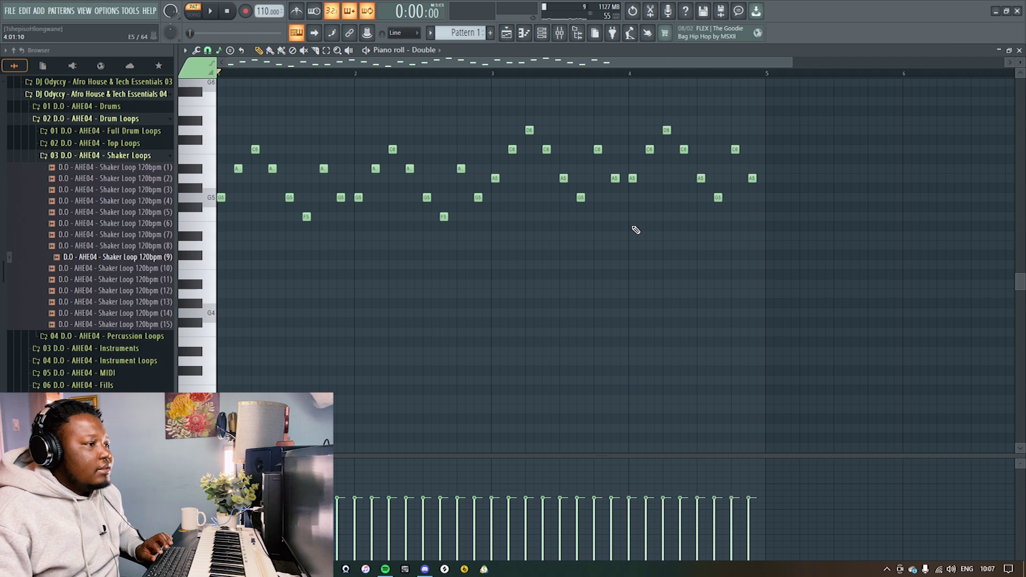
key("space")
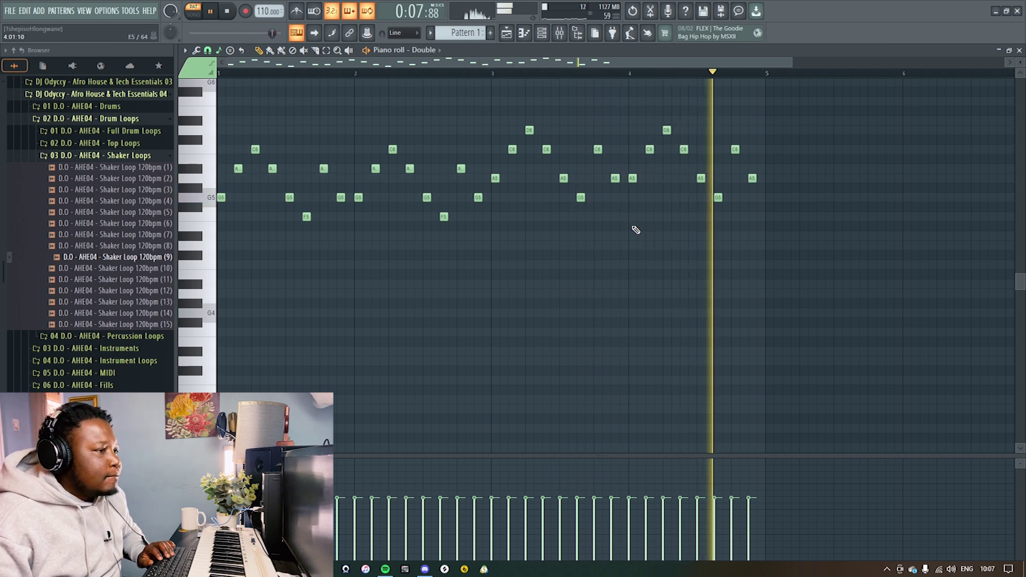
key("space")
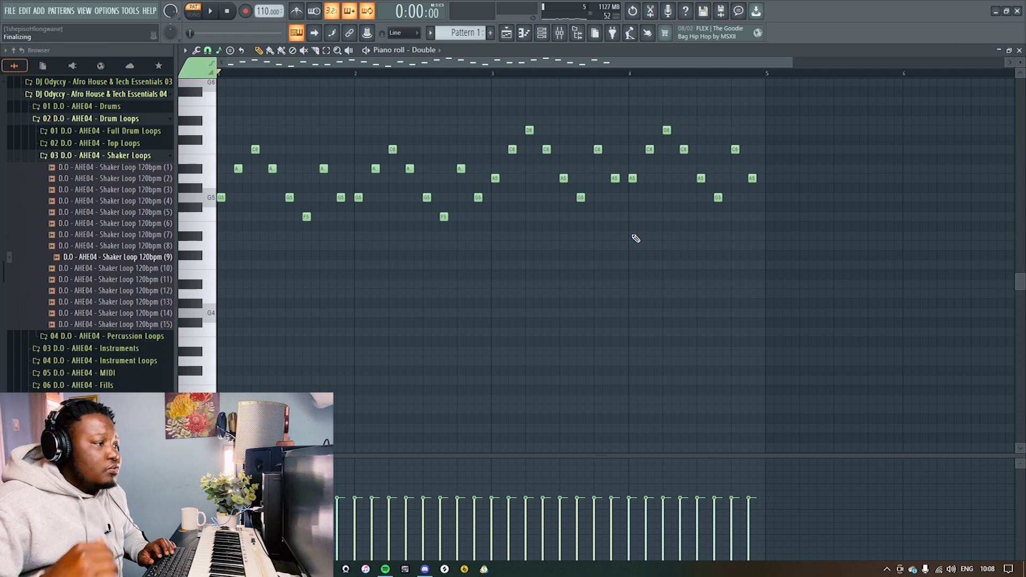
left_click(1020, 50)
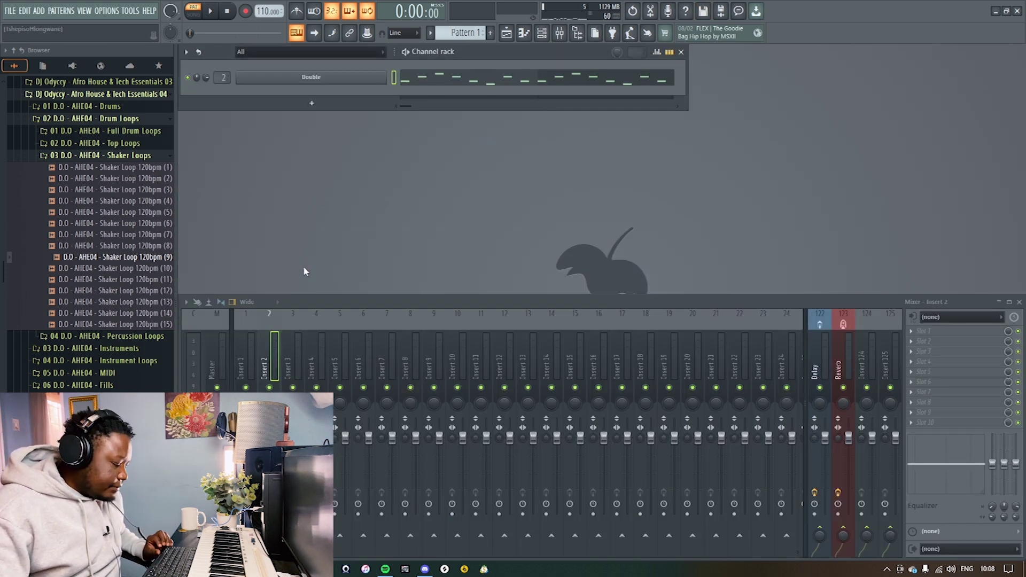
Step: Route Double to mixer insert 2 with ValhallaVintageVerb in slot 1, mix about 38.8%
key("ctrl+l")
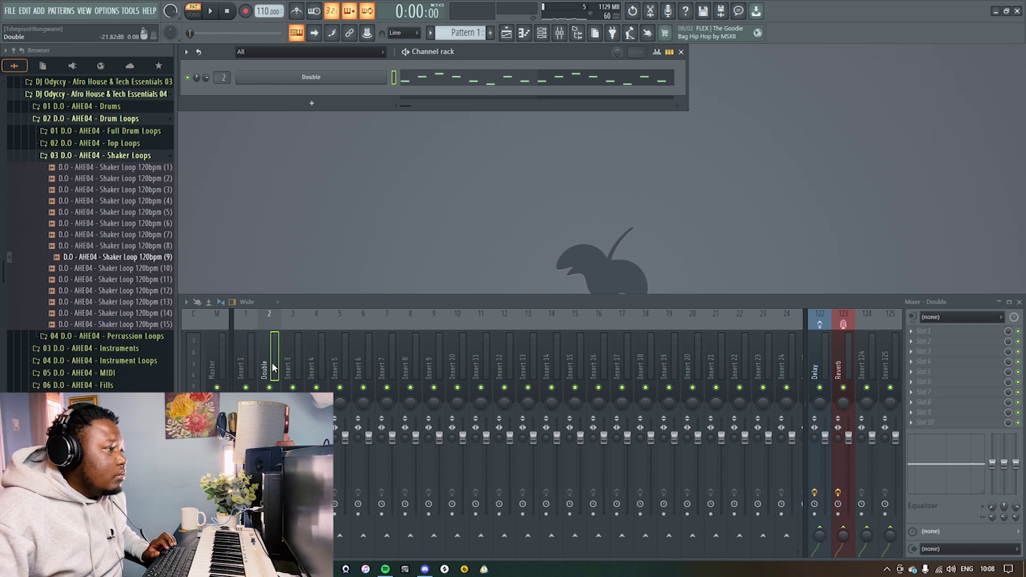
left_click(914, 336)
left_click(760, 233)
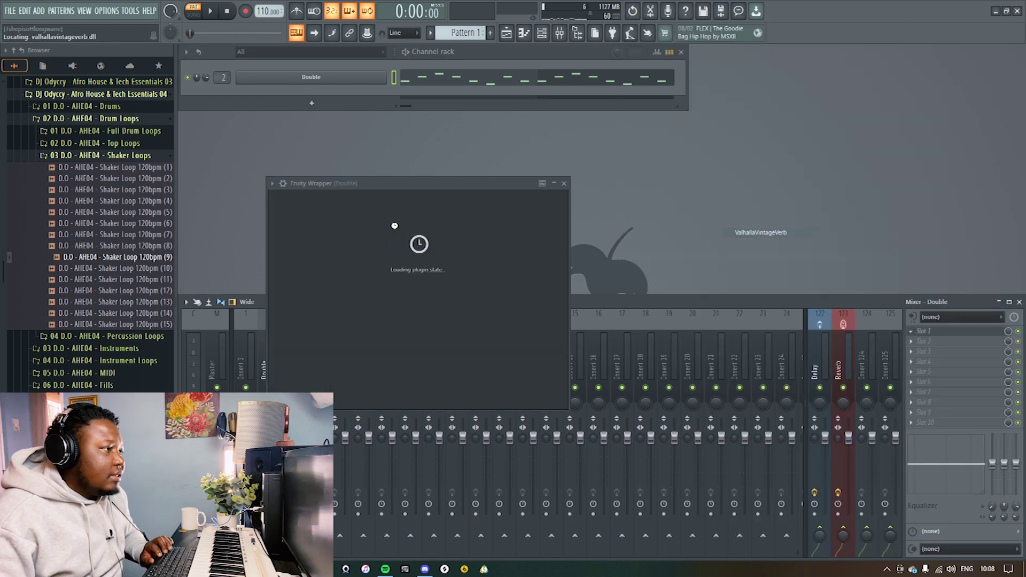
mouse_move(308, 267)
left_mouse_down()
mouse_move(305, 325)
mouse_move(305, 256)
left_mouse_up()
key("space")
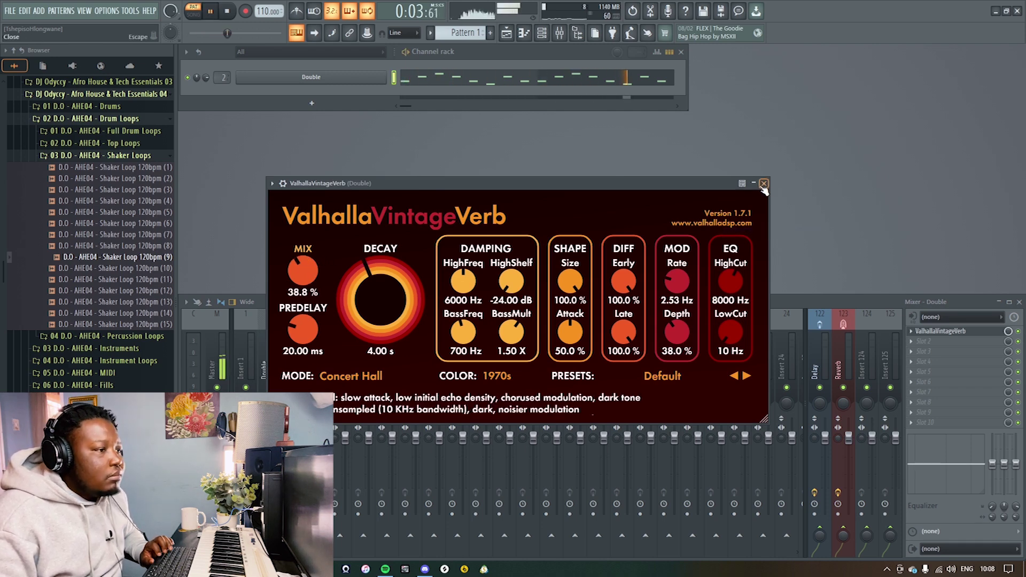
key("Escape")
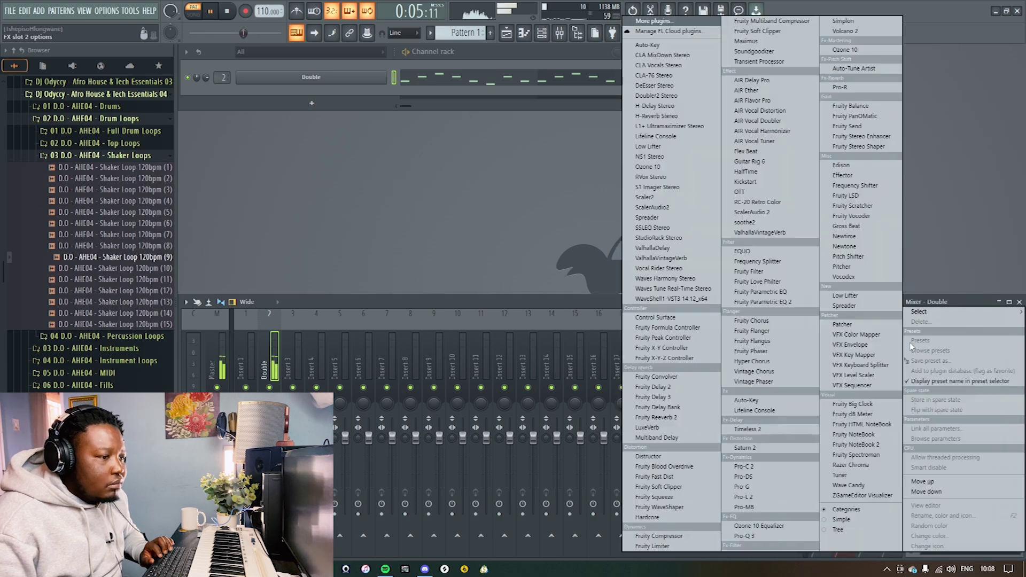
Step: Add Fruity Parametric EQ 2 in slot 2 using the 20Hz + 18kHz cut preset, low cut raised, high cut at 1298Hz
left_click(923, 341)
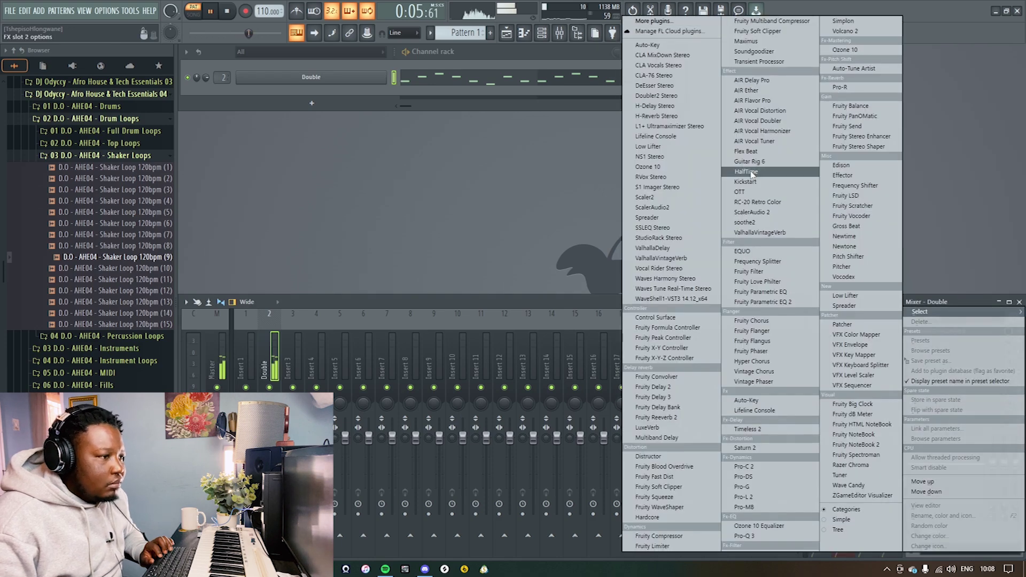
left_click(765, 302)
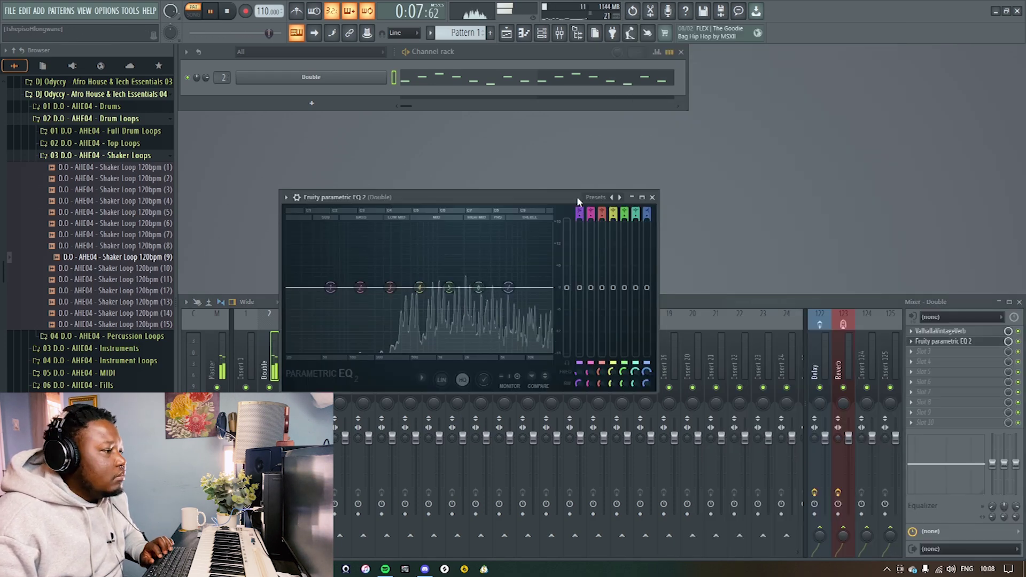
left_click(620, 197)
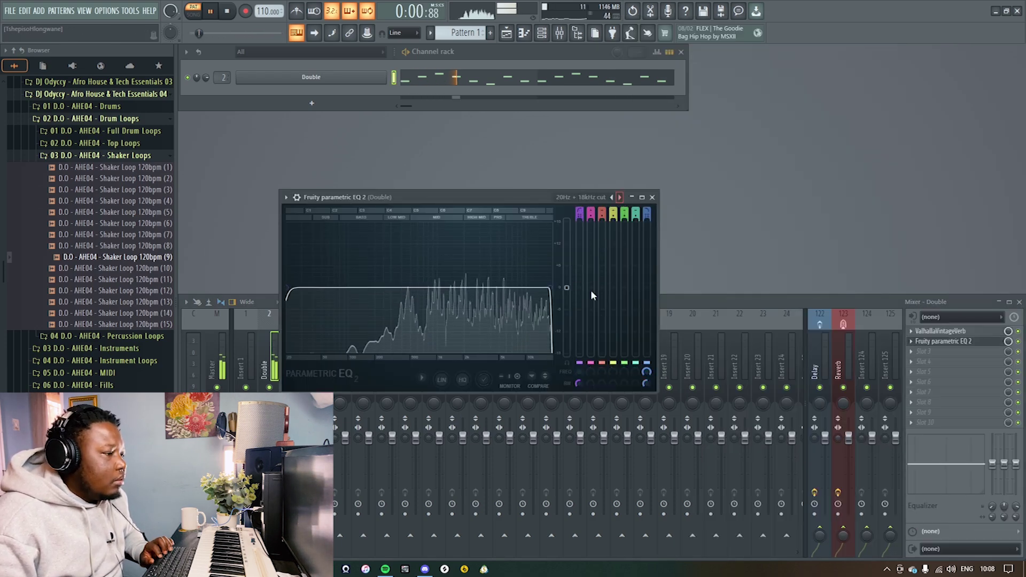
left_click_drag(581, 370, 580, 353)
mouse_move(646, 372)
left_mouse_down()
mouse_move(645, 390)
mouse_move(646, 358)
left_mouse_up()
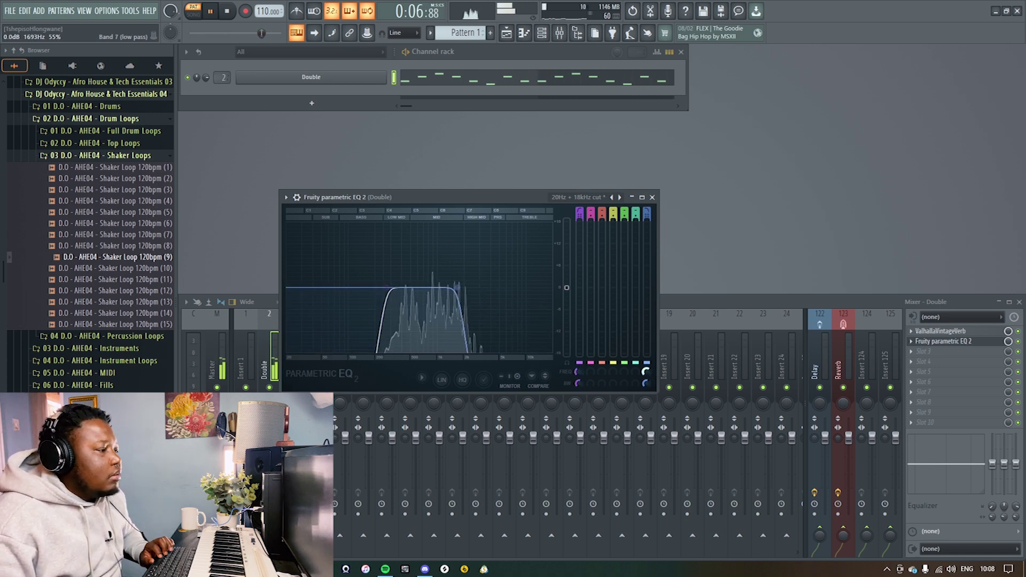
left_click(652, 197)
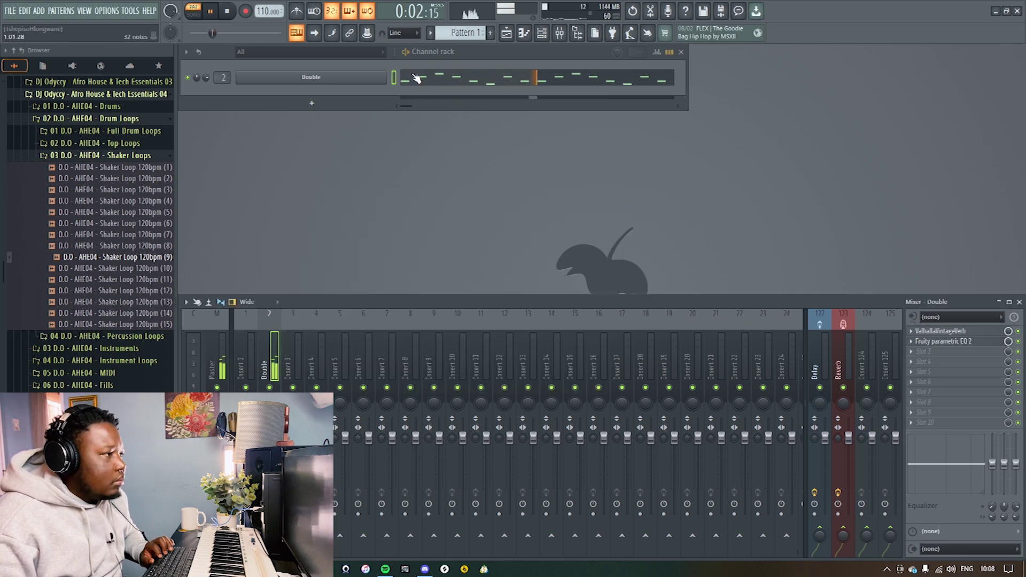
key("space")
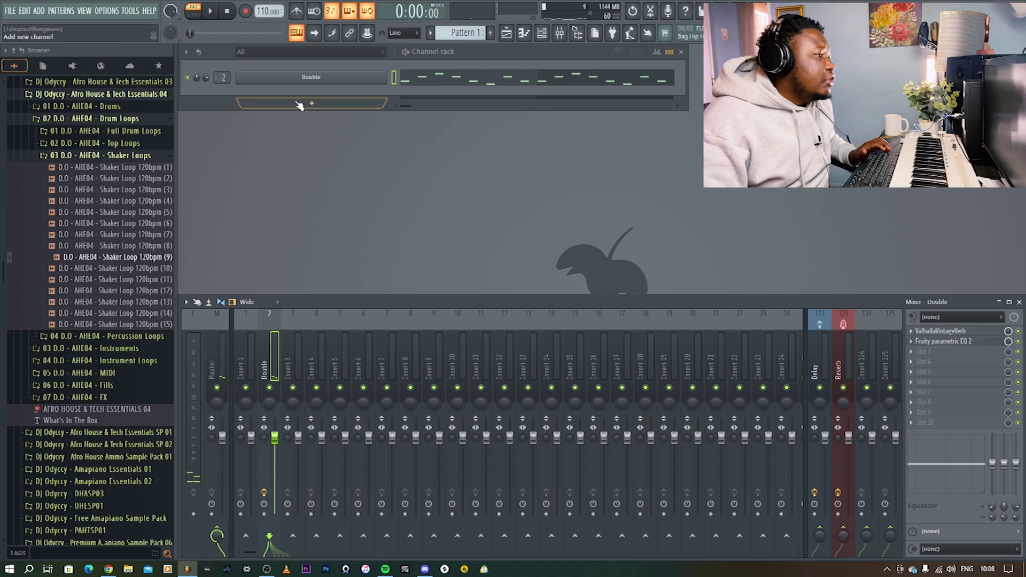
Step: Add a new FLEX channel and load the Interconnected preset from the Bass-filtered list
left_click(316, 107)
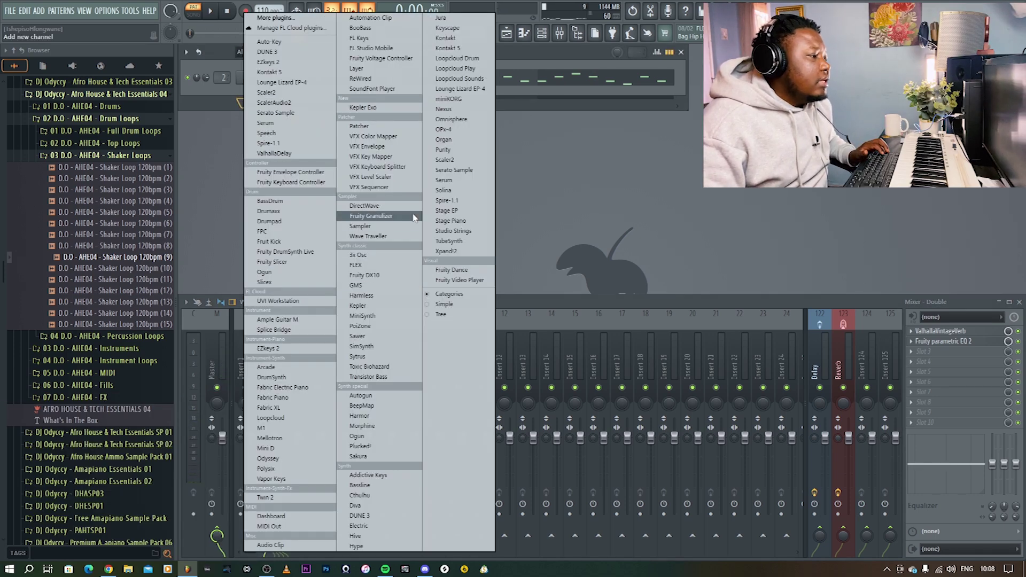
left_click(376, 265)
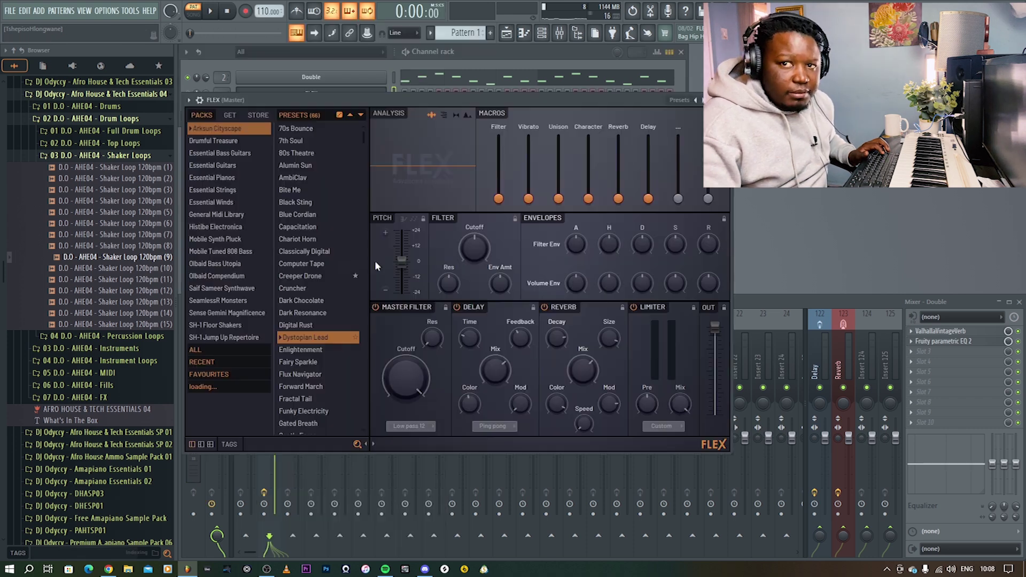
left_click(229, 445)
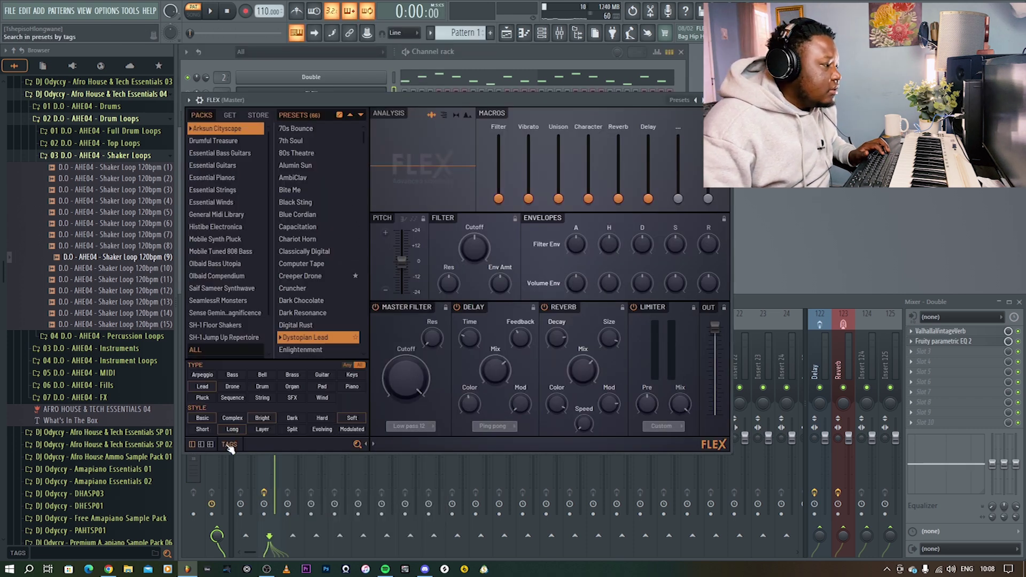
left_click(195, 350)
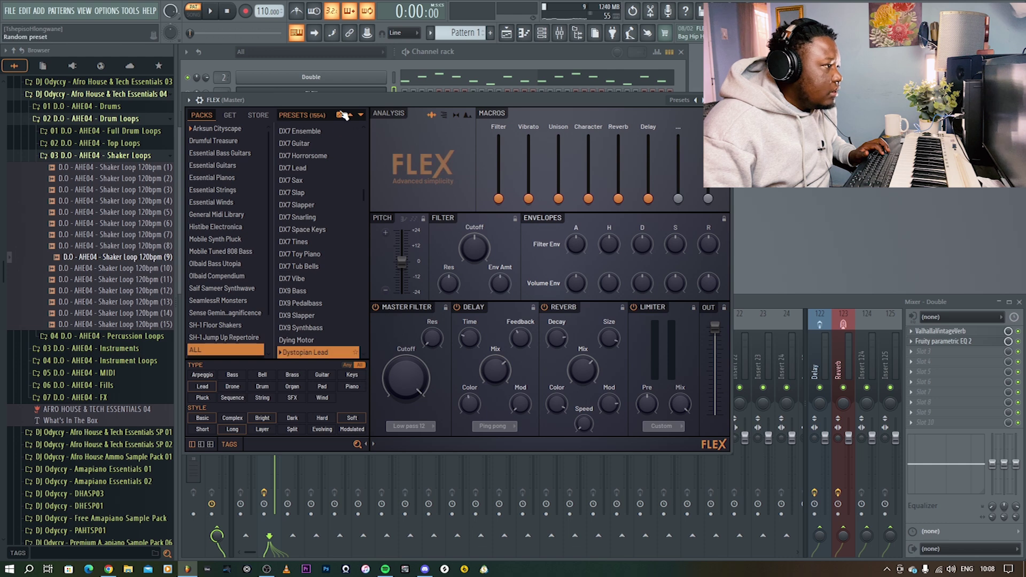
left_click(303, 354)
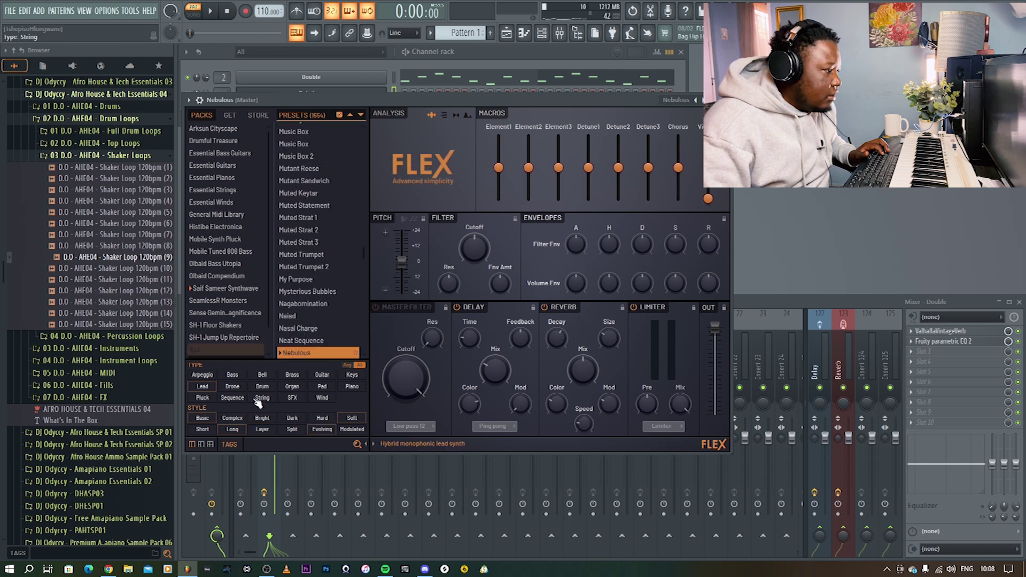
left_click(238, 379)
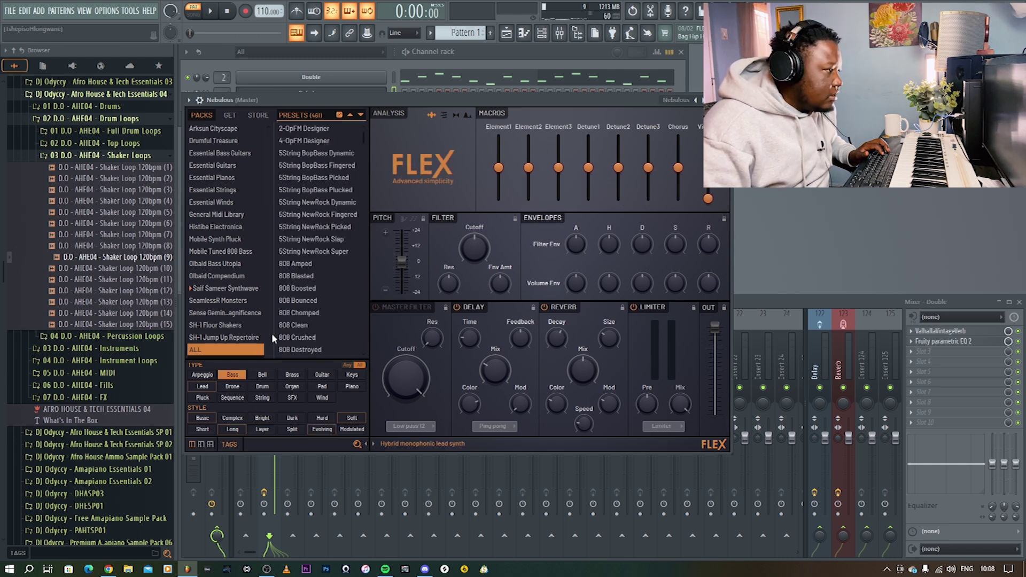
left_click(338, 115)
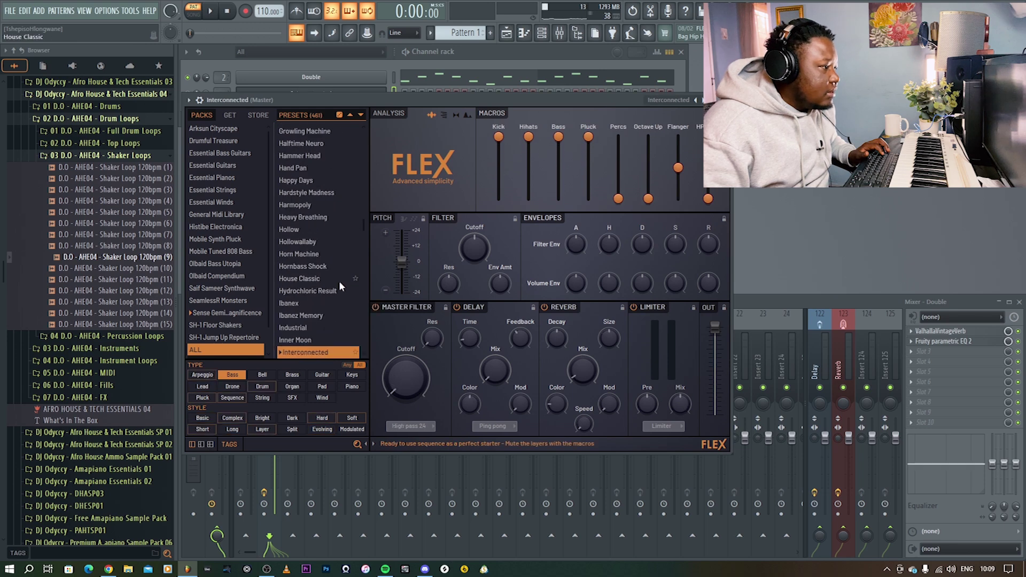
left_click(724, 100)
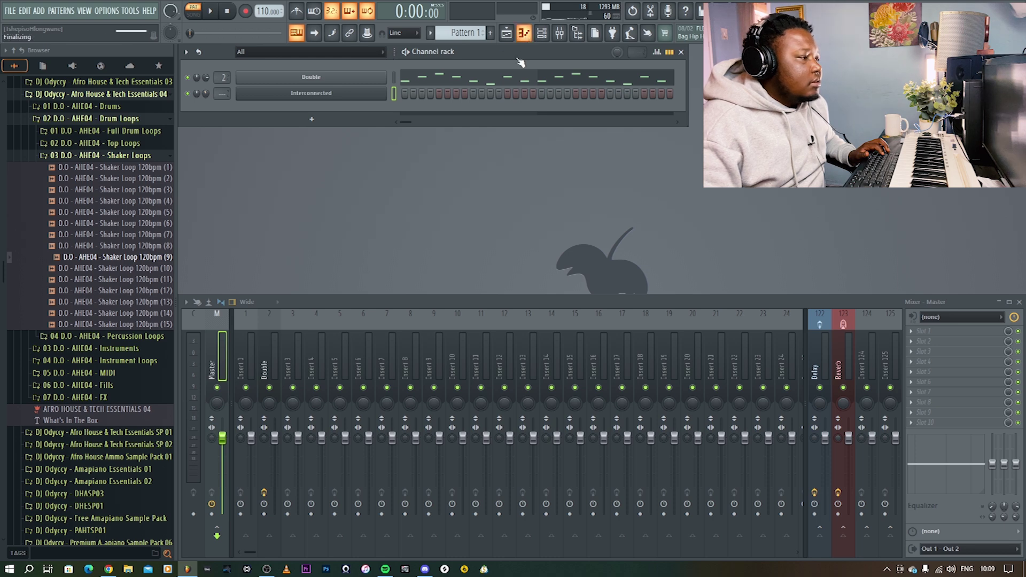
Step: Draw a one-bar G4 note at the start and switch FLEX to the Prism Bass preset
key("F7")
left_click(222, 284)
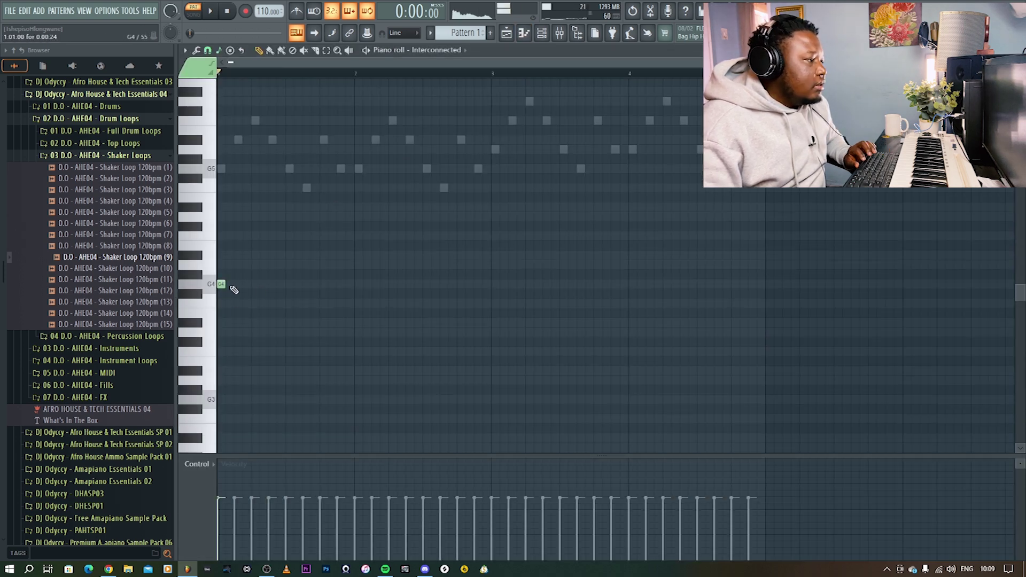
left_click_drag(224, 285, 313, 291)
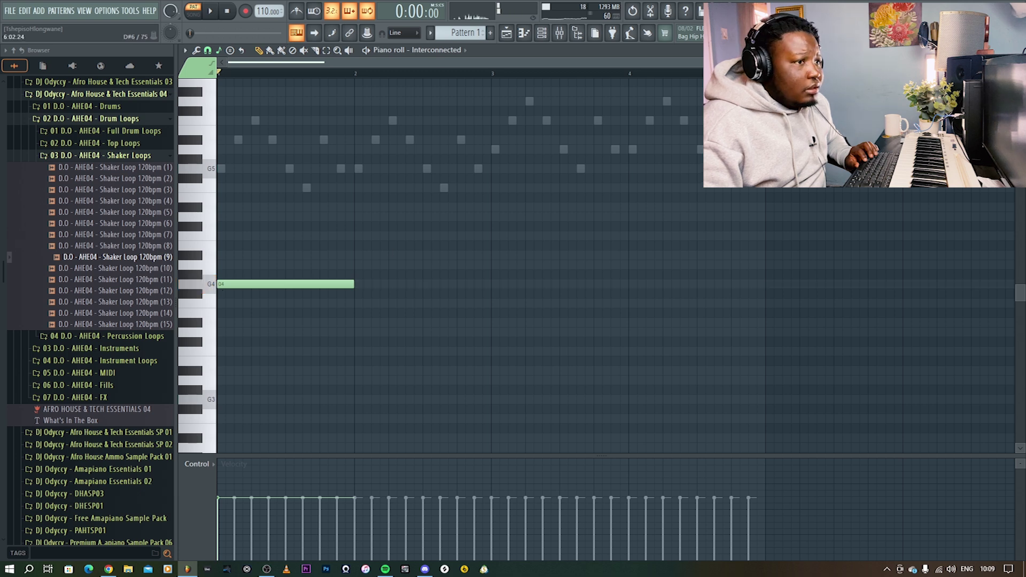
key("F7")
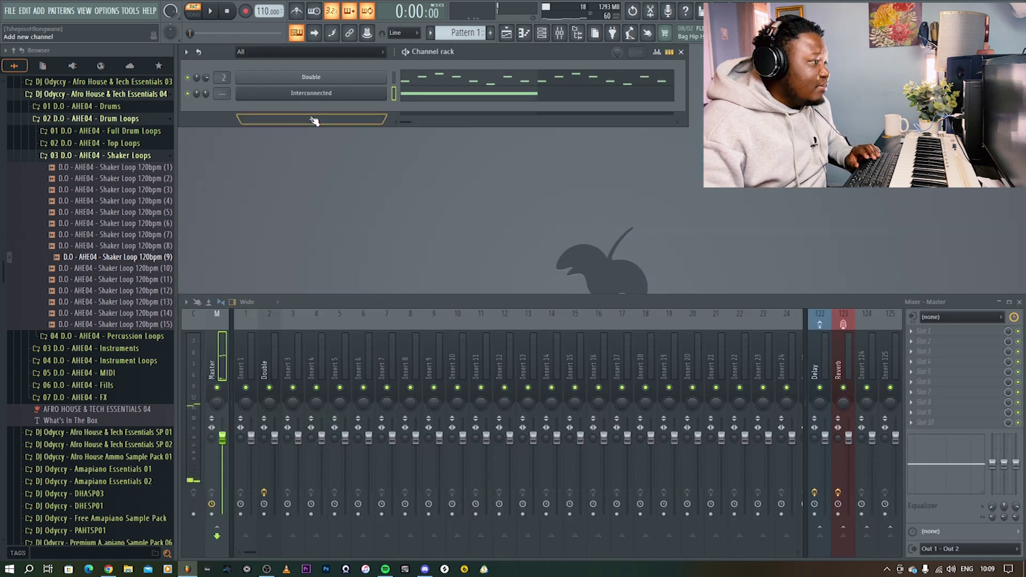
left_click(315, 94)
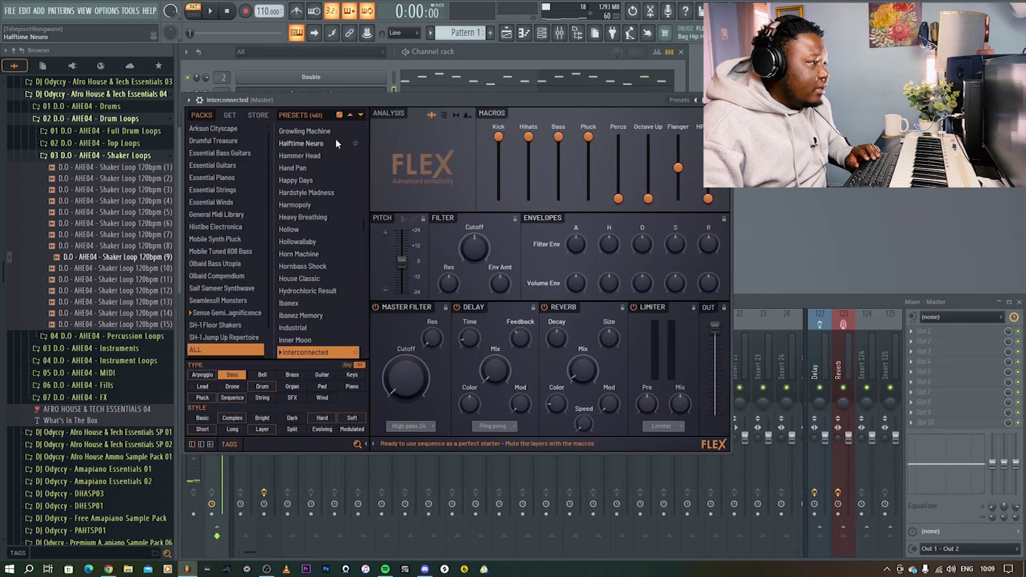
left_click(340, 116)
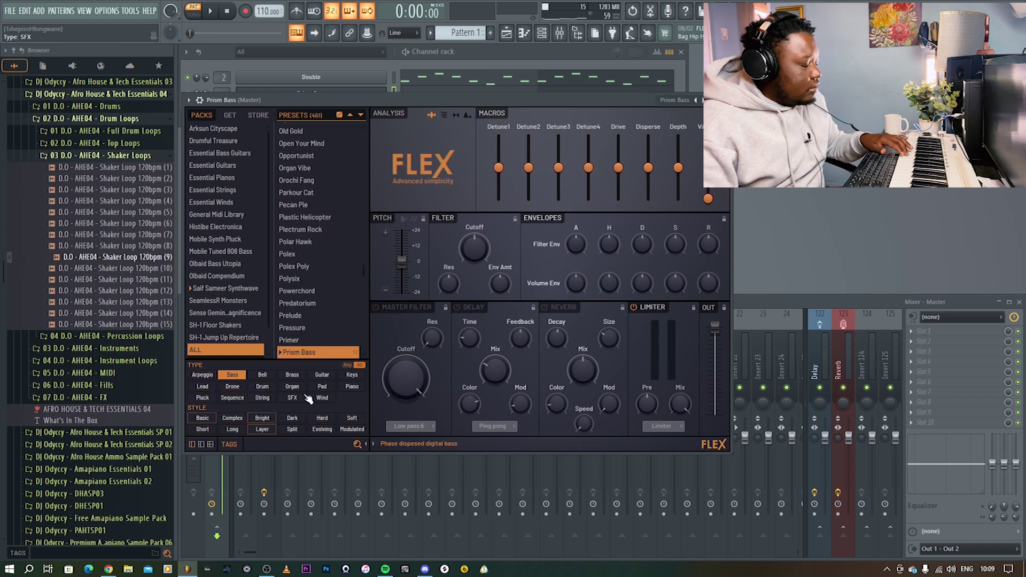
Step: Stretch the G4 note to two bars, then add C5 at bar 3 and A#4 across bar 4
key("Escape")
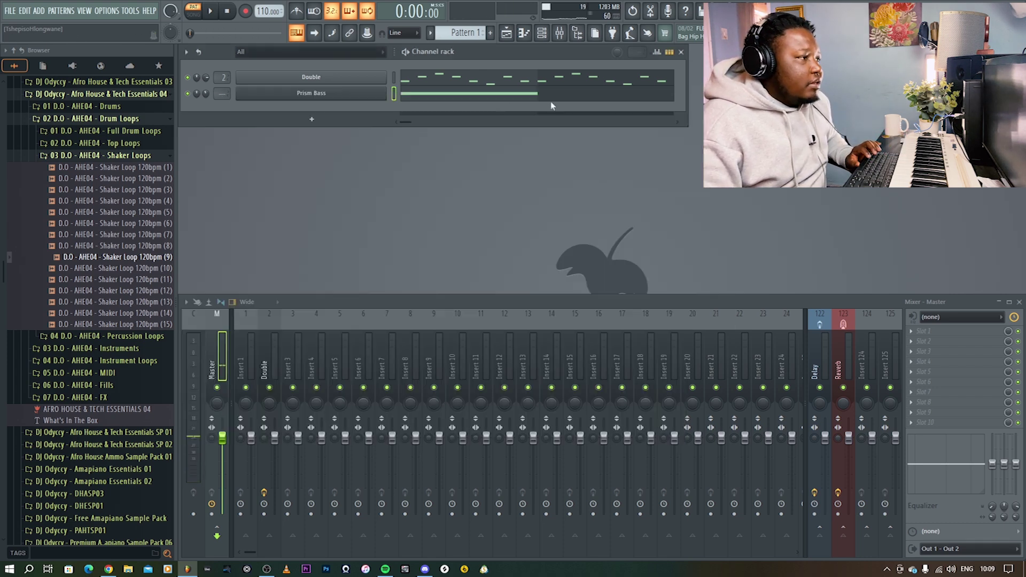
left_click(467, 97)
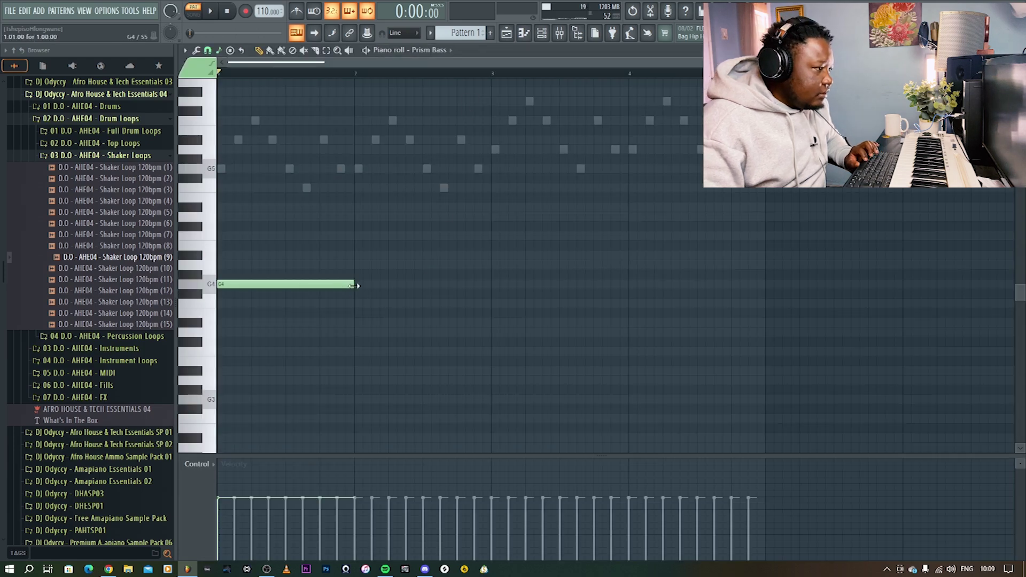
left_click_drag(354, 286, 491, 288)
key("space")
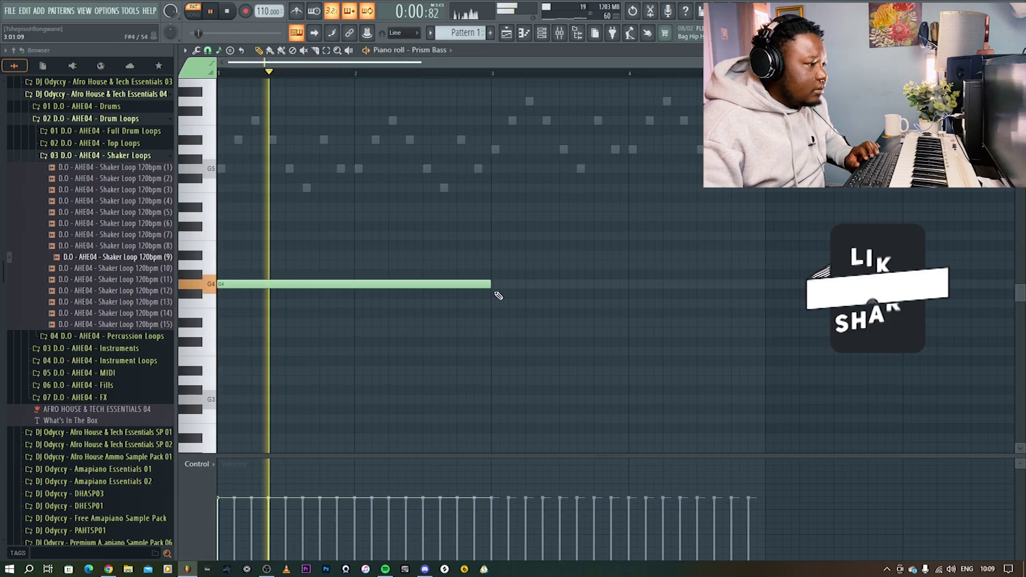
left_click(492, 237)
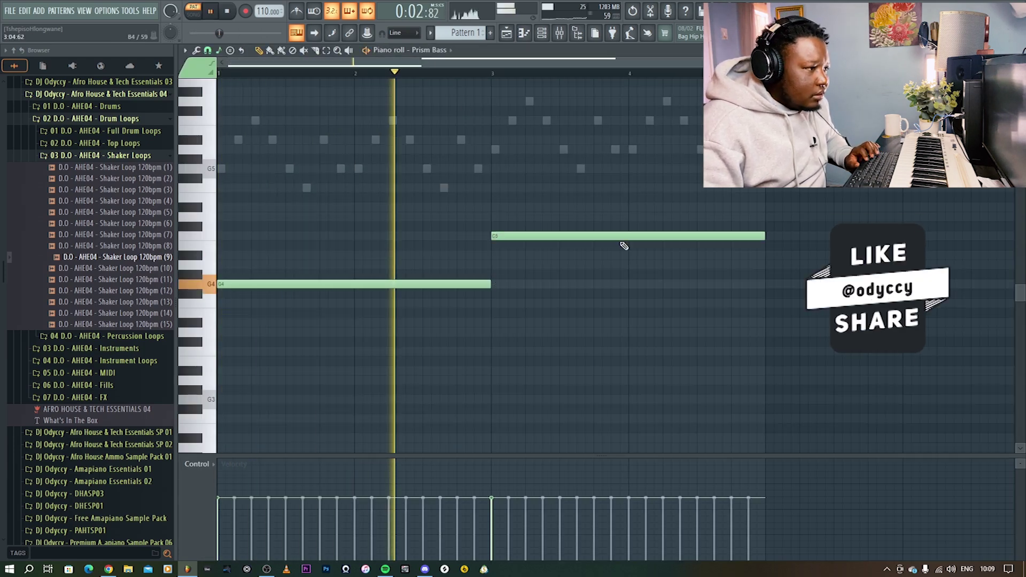
left_click_drag(764, 235, 628, 236)
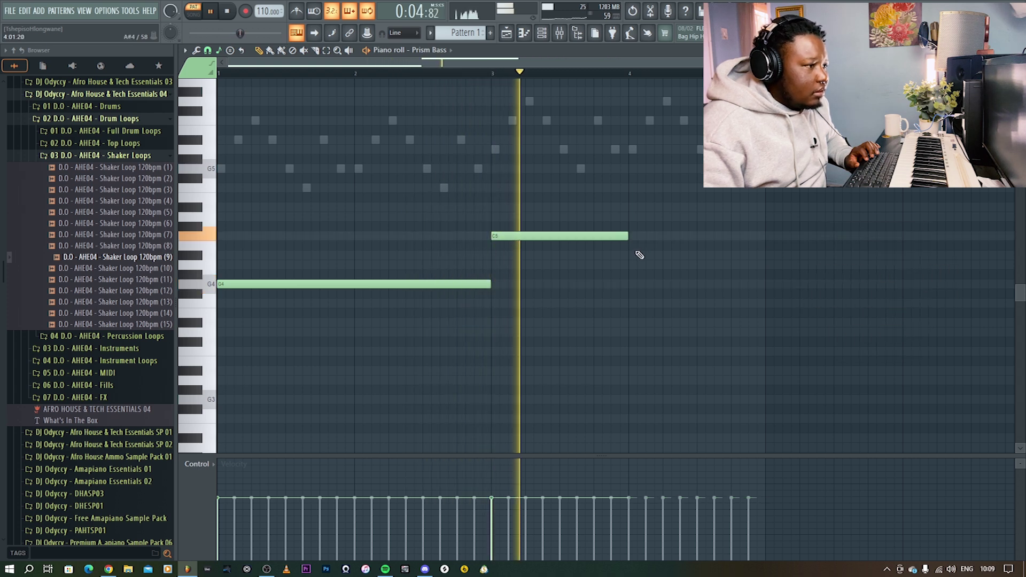
left_click(640, 256)
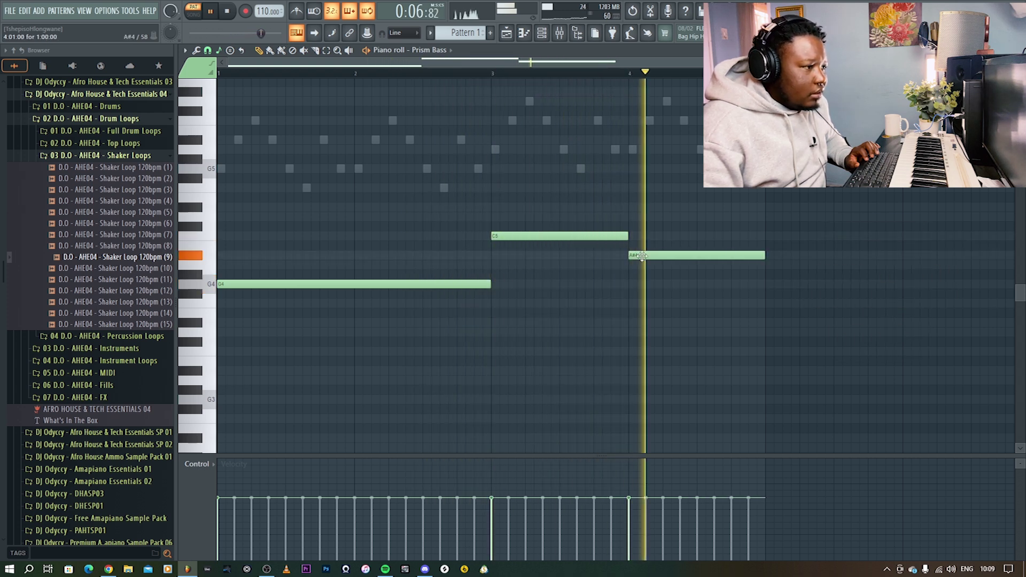
key("space")
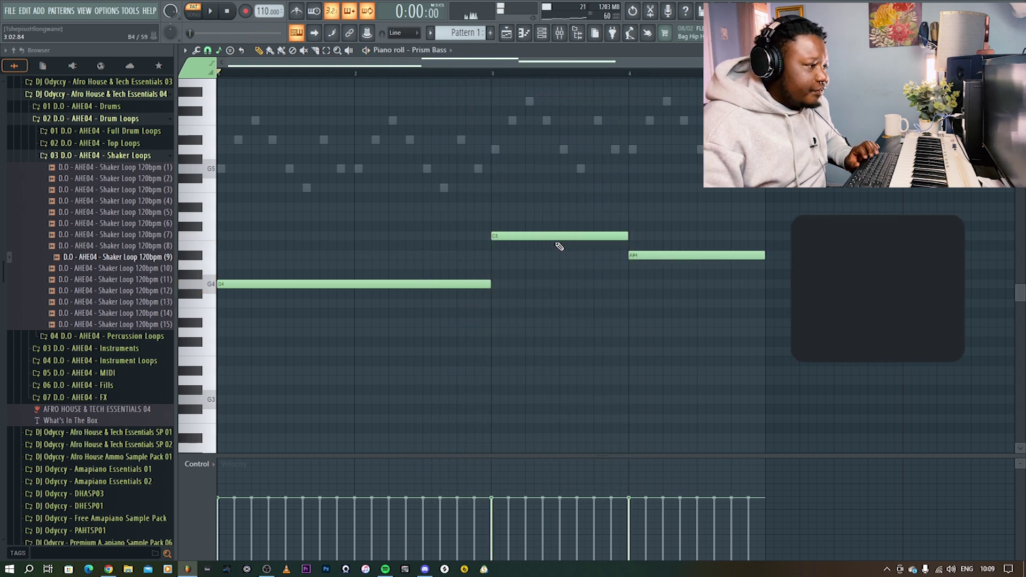
Step: Drop all three bass notes an octave to G3, C4 and A#3, then close the piano roll
key("space")
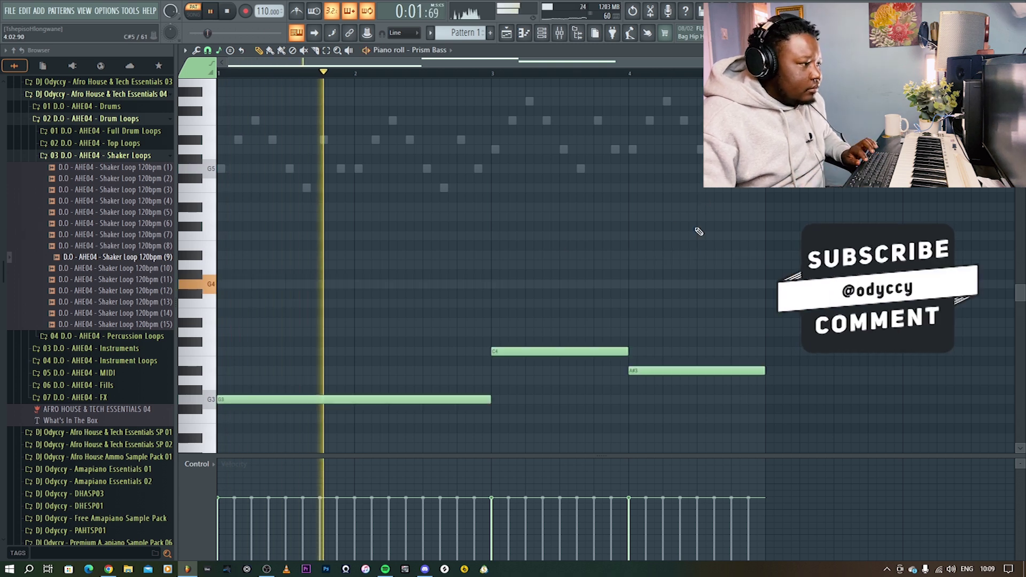
key("ctrl+Down")
key("space")
key("space")
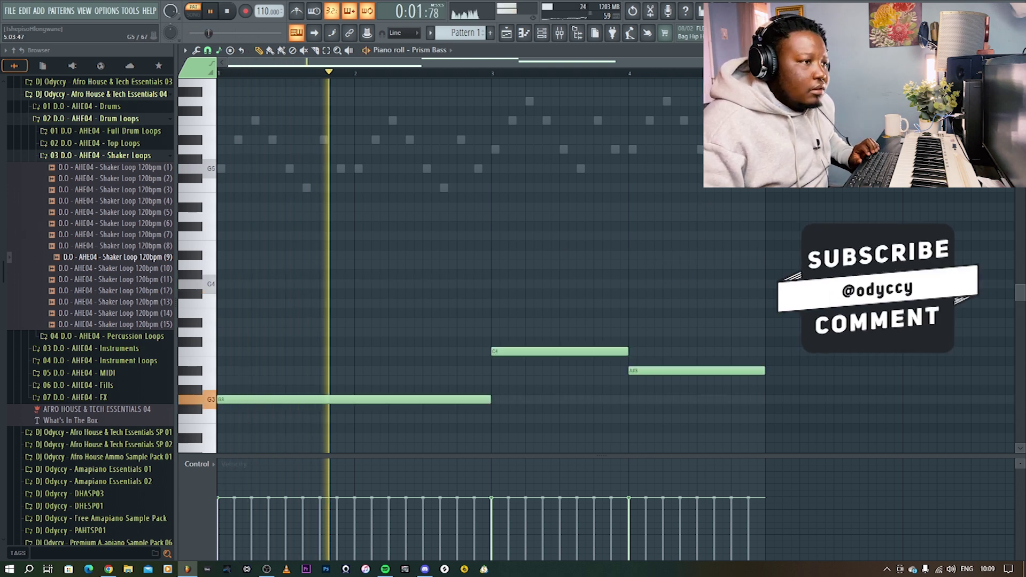
key("F7")
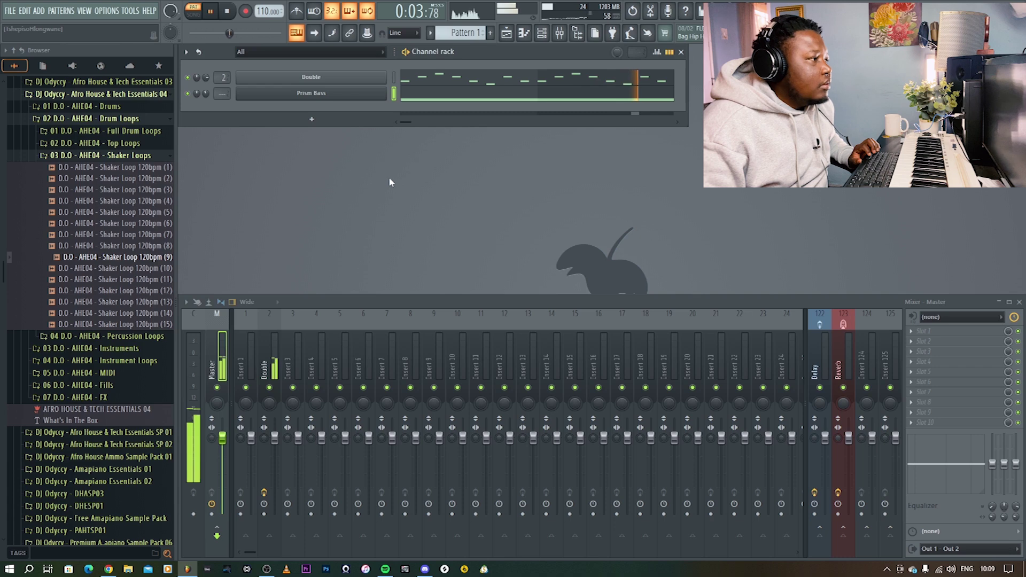
Step: Add a FLEX channel loaded with the Distancer pad, picked randomly from Pad presets across all packs
left_click(312, 119)
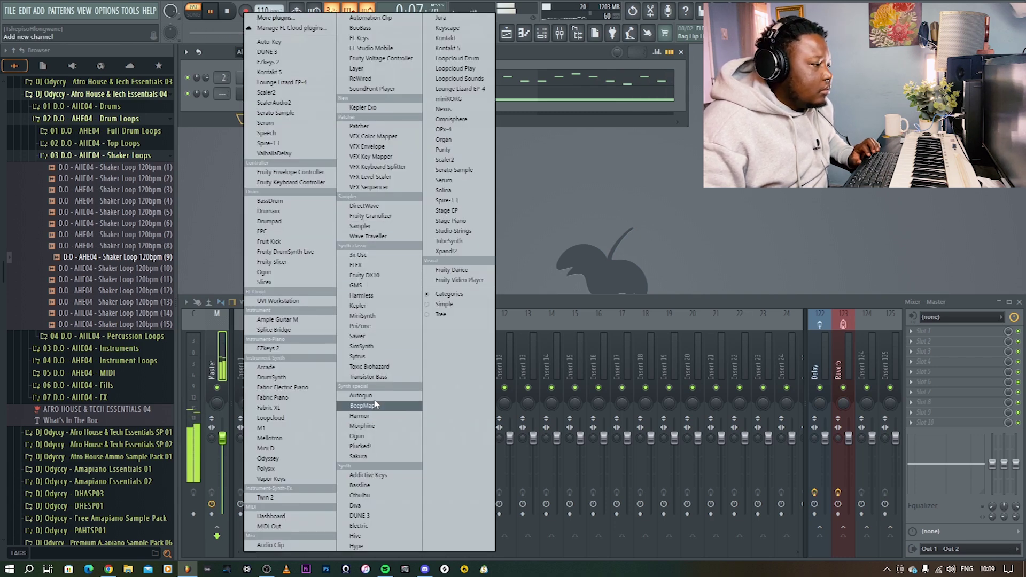
left_click(535, 103)
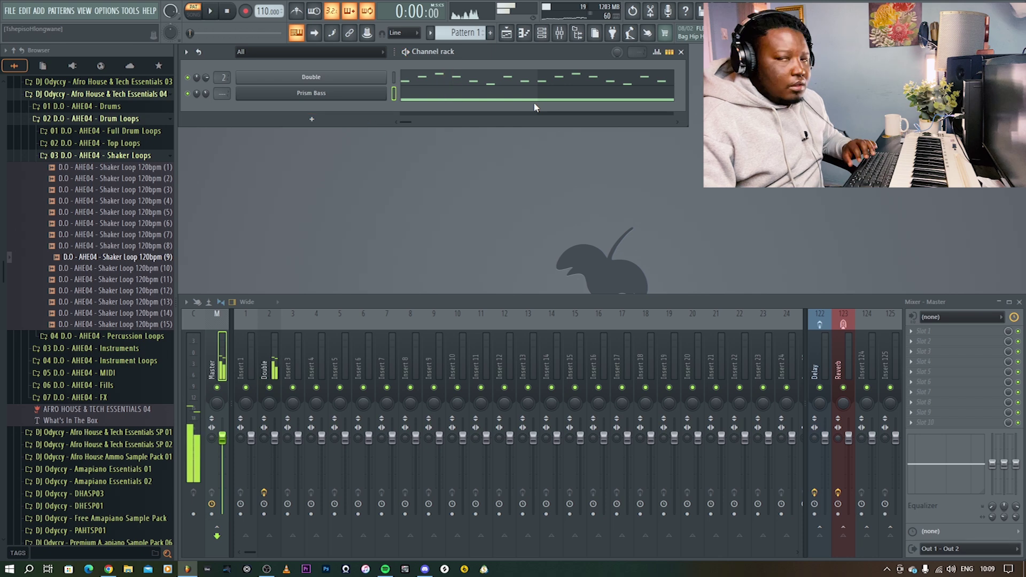
left_click(312, 119)
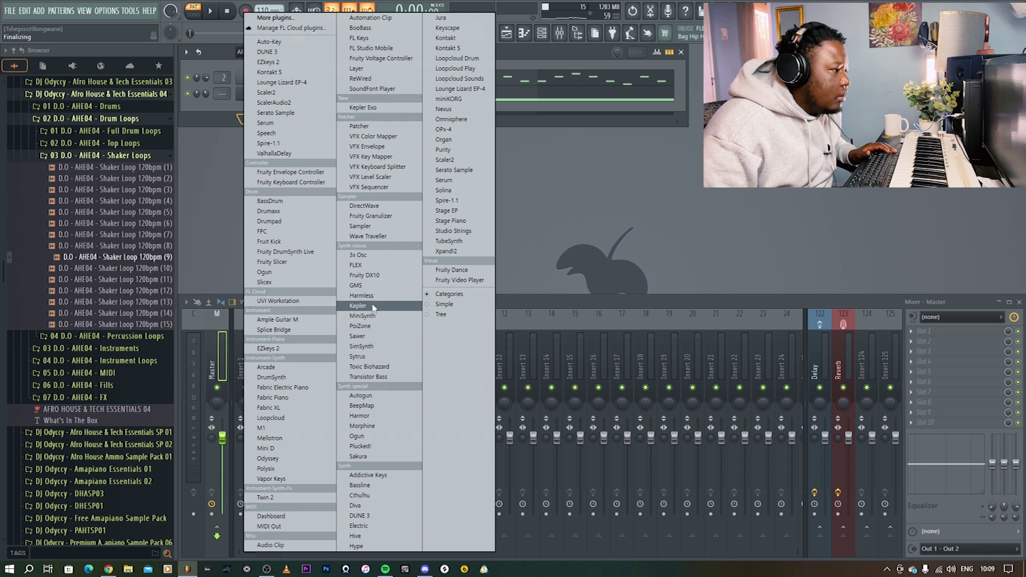
left_click(362, 267)
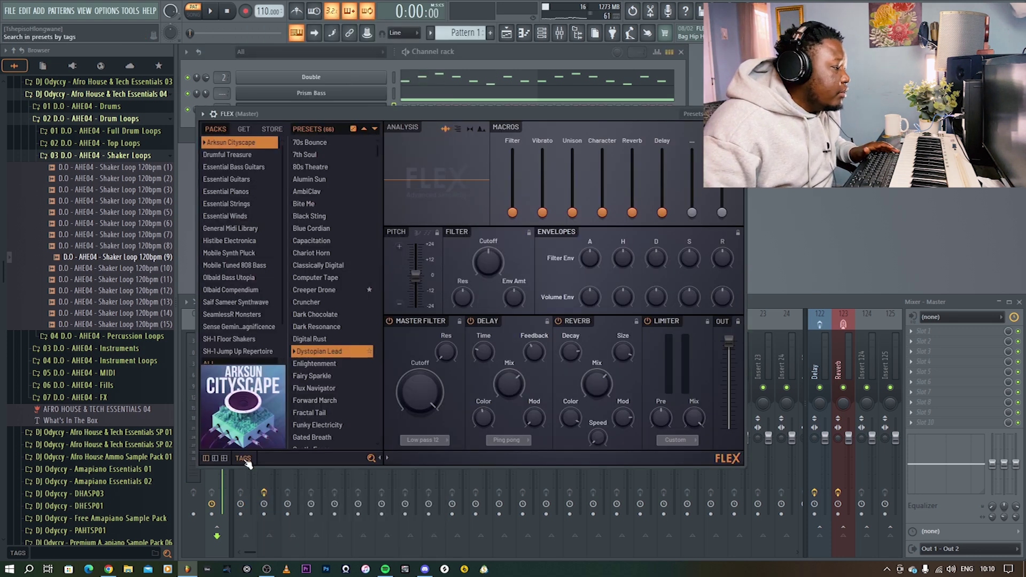
left_click(251, 454)
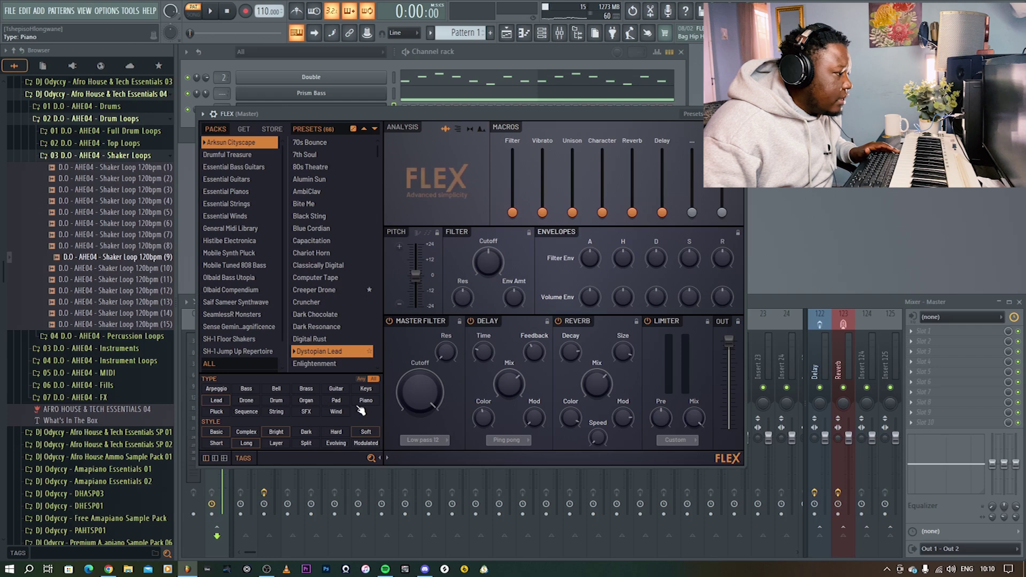
left_click(336, 400)
left_click(238, 364)
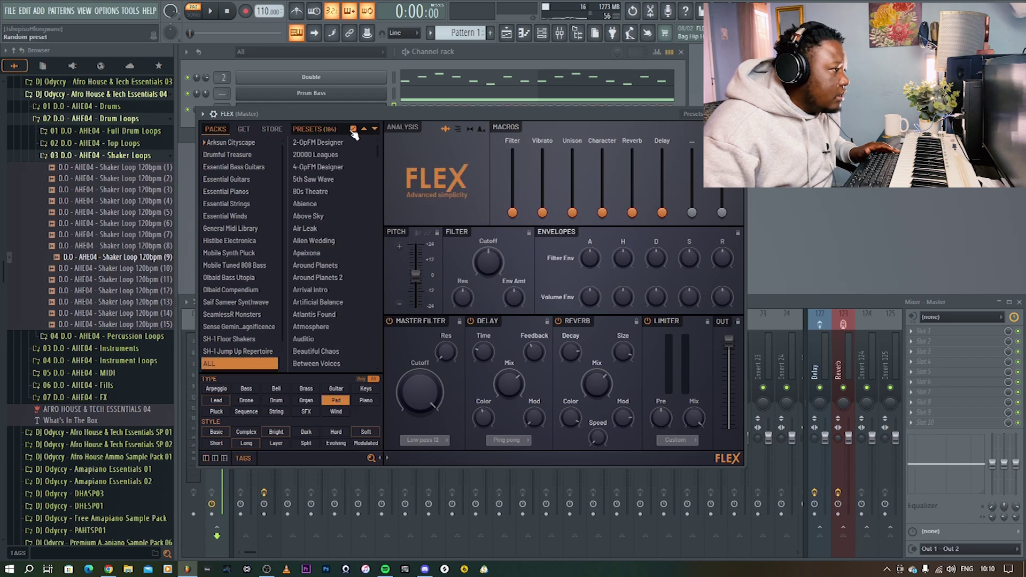
left_click(354, 132)
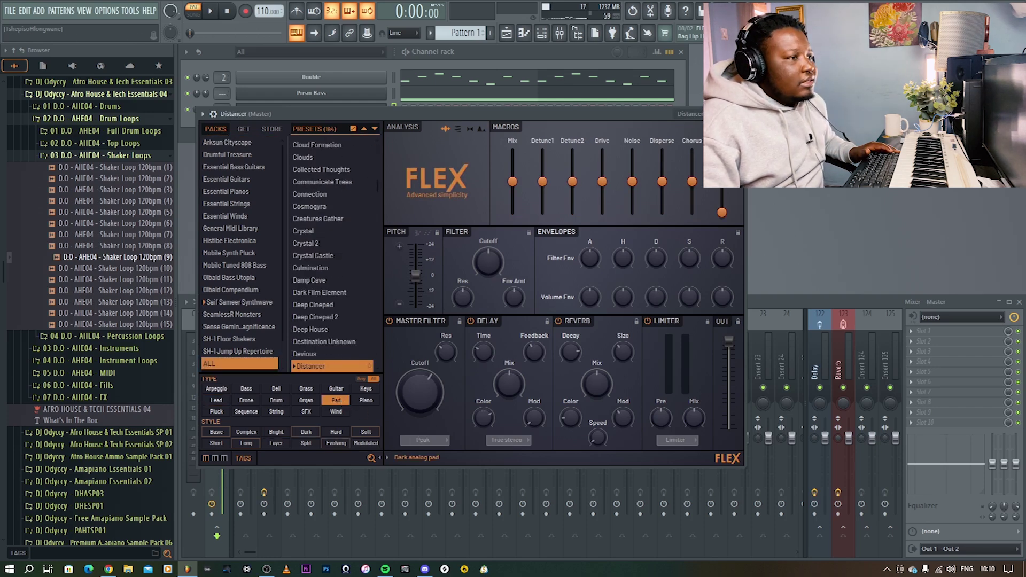
key("Escape")
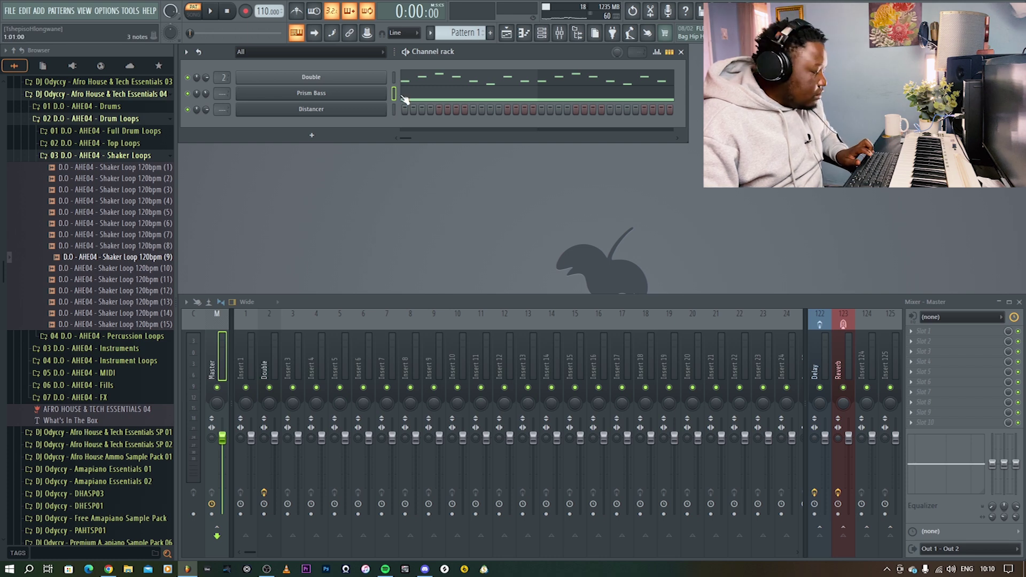
Step: Paste the G3, C4 and A#3 bass notes into Distancer and copy them up an octave
key("ctrl+v")
key("F7")
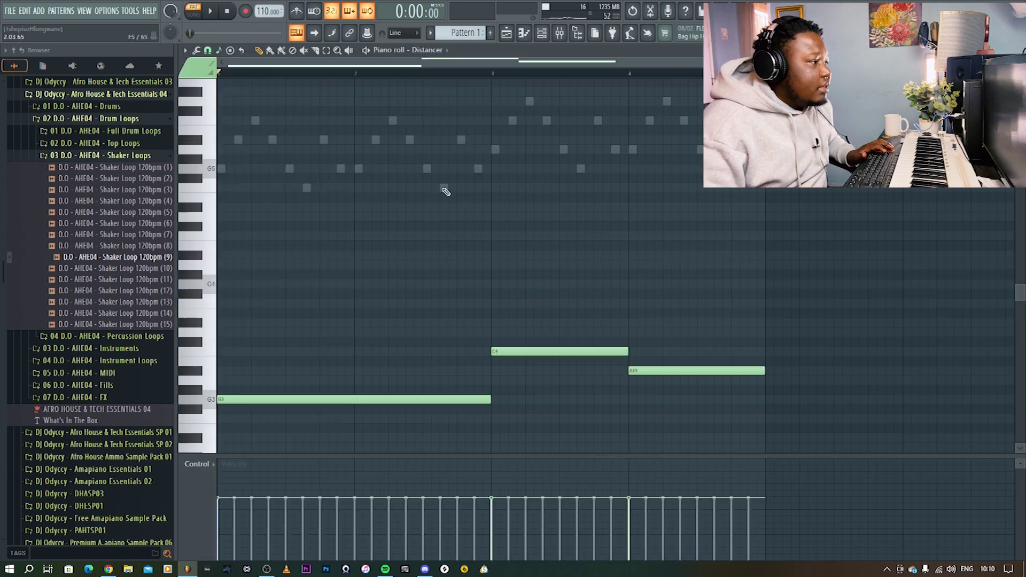
left_click_drag(833, 399, 242, 251)
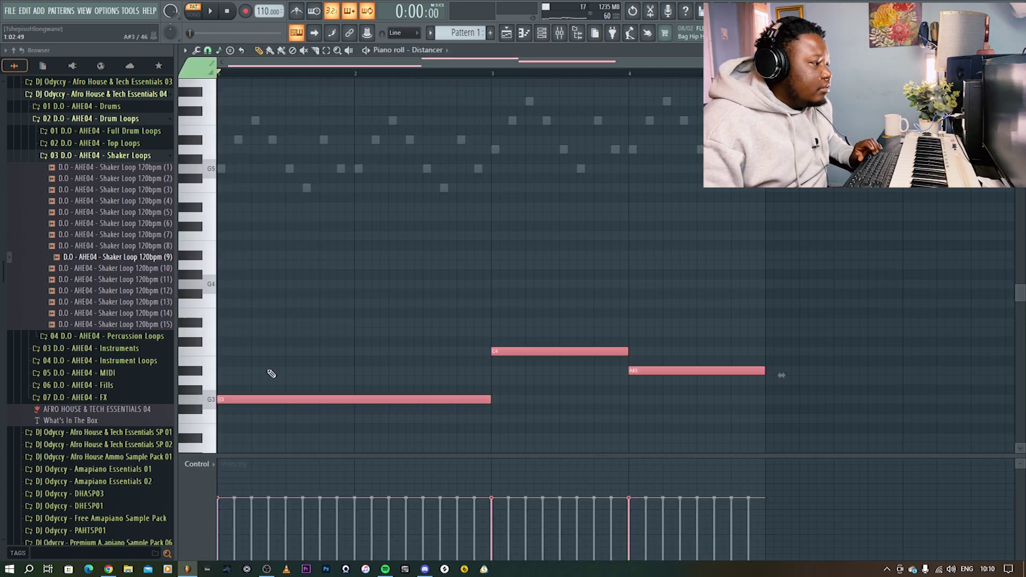
left_click_drag(230, 398, 226, 273)
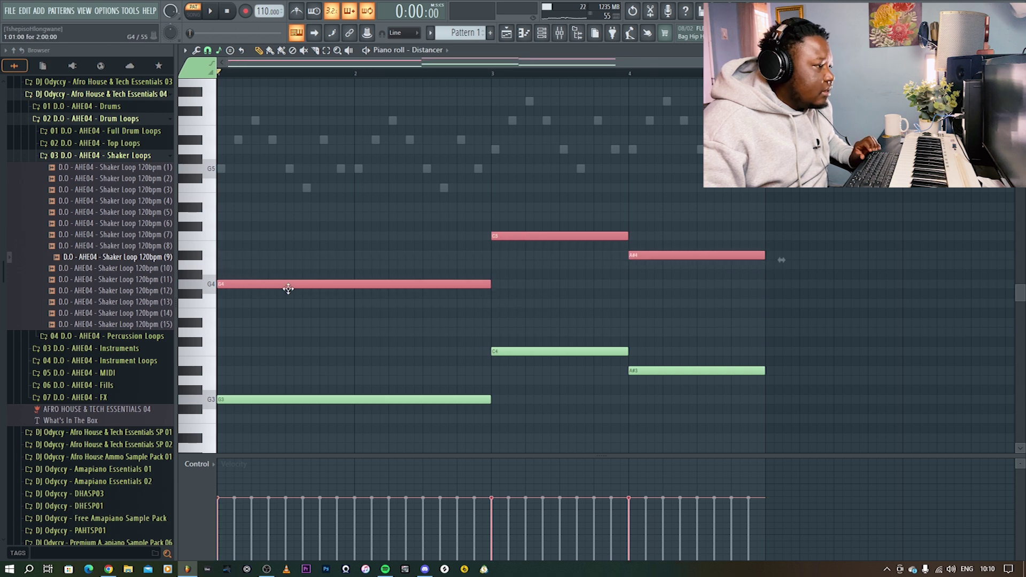
left_click(243, 284)
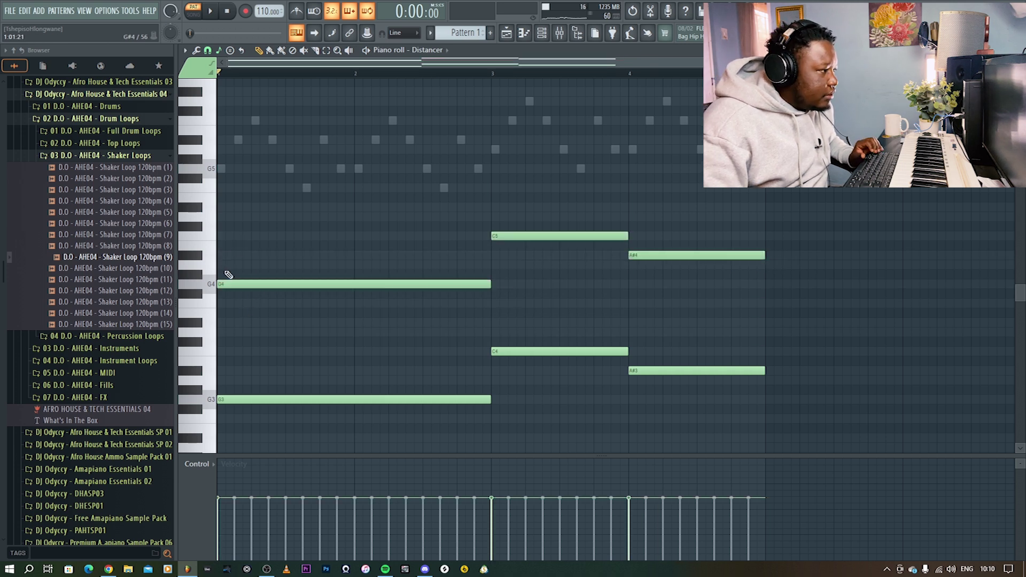
Step: Add chord tones A#4-D5-F5, D#5-G5 and D5-F5 to complete the G, C and A# chords
left_click(219, 256)
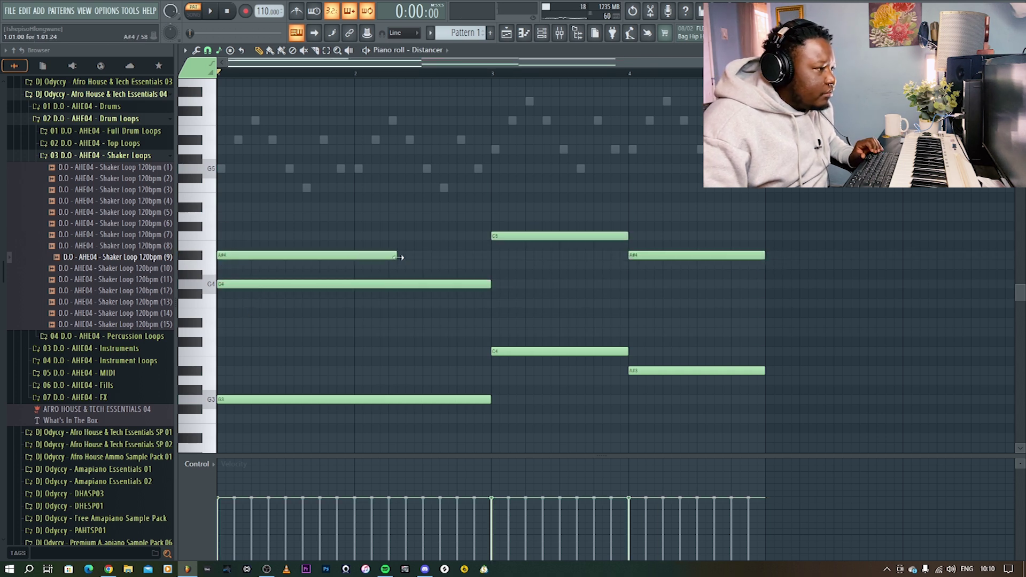
left_click_drag(399, 257, 485, 266)
left_click(221, 217)
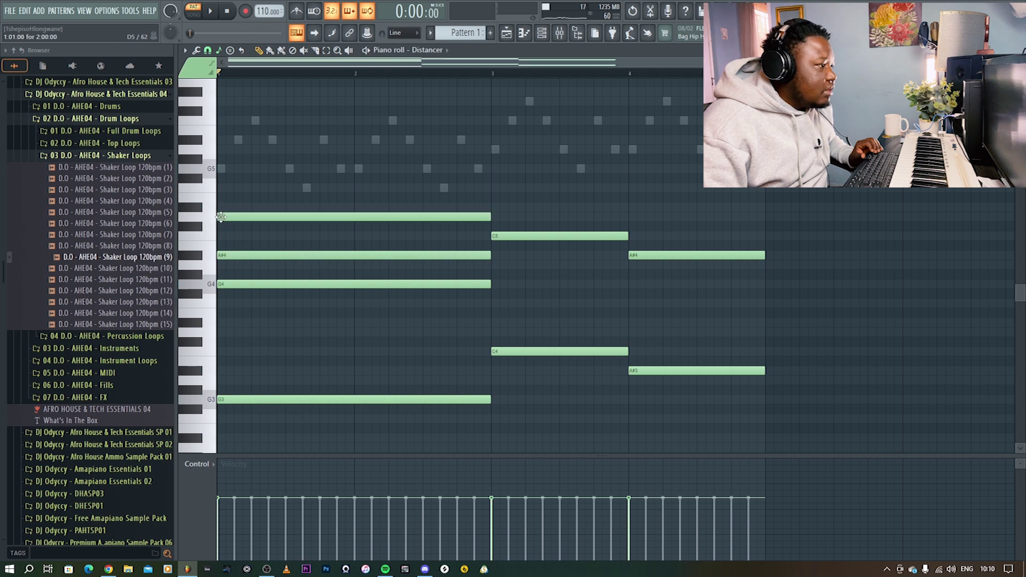
left_click(226, 188)
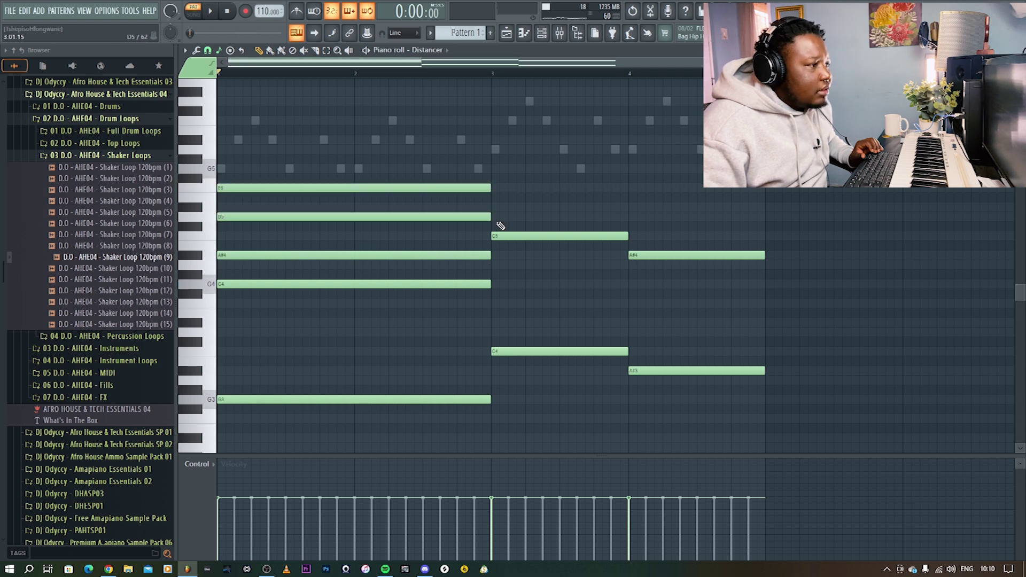
left_click(494, 207)
left_click(496, 169)
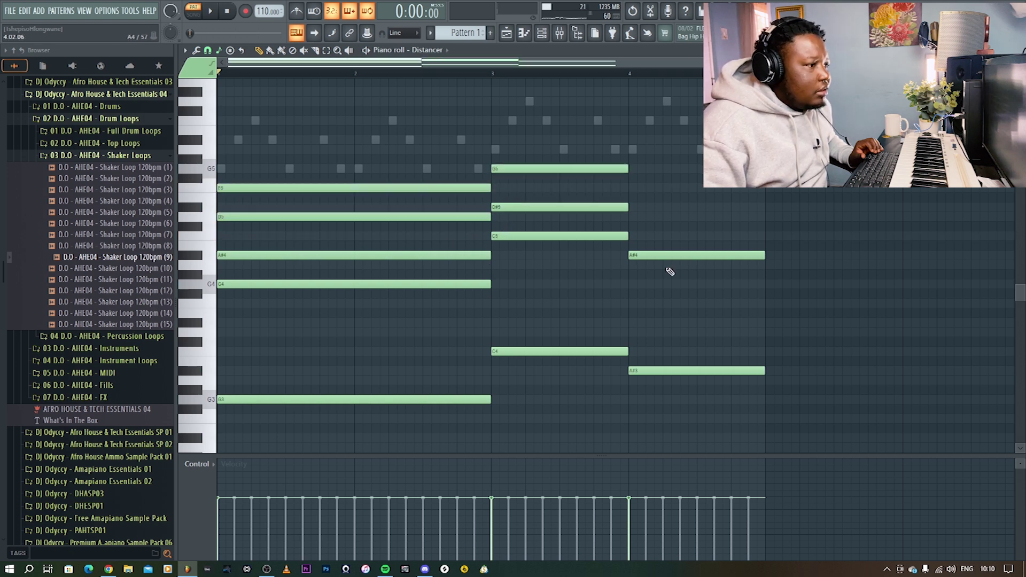
left_click(633, 217)
left_click(633, 188)
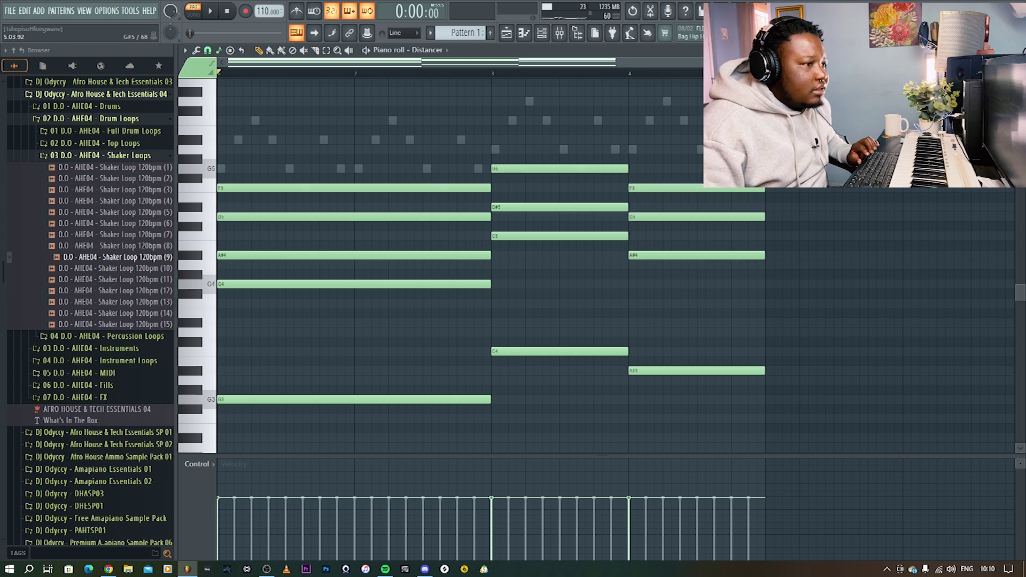
left_click(1019, 50)
left_click(559, 33)
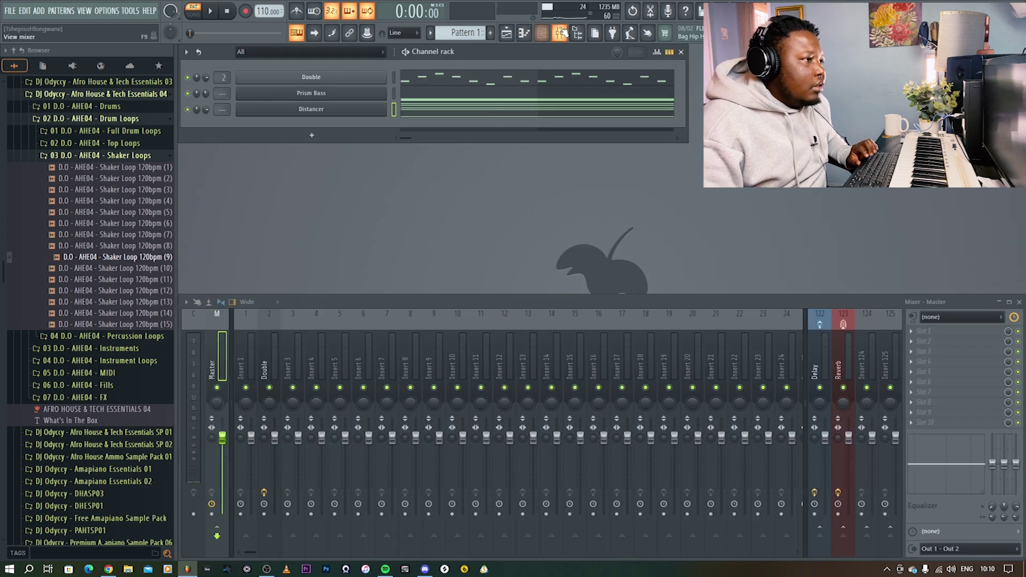
Step: Start playback and raise the Distancer channel volume to 47%
left_click(312, 110)
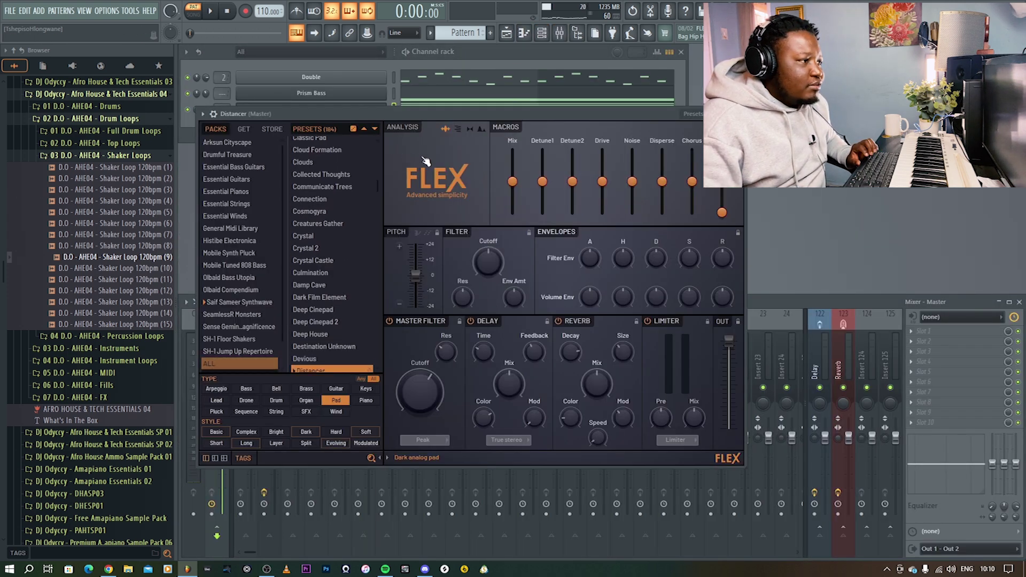
key("Escape")
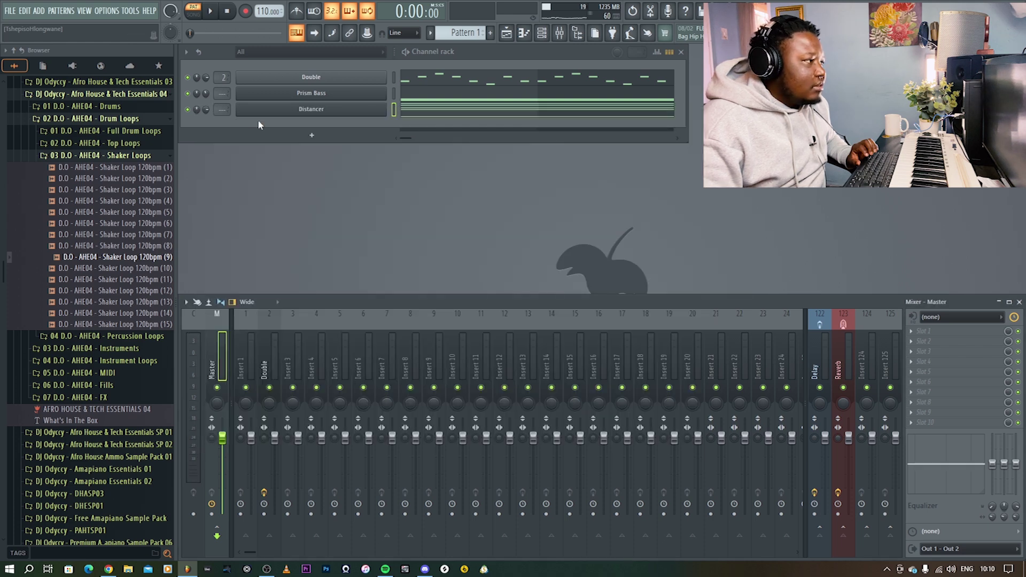
key("space")
left_click_drag(206, 111, 206, 93)
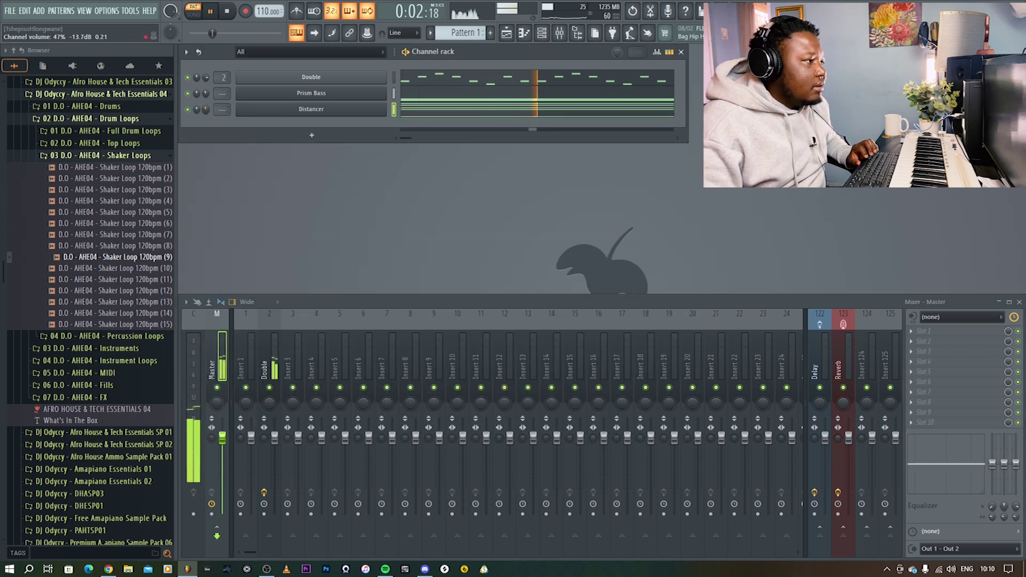
Step: Lower the Distancer FLEX master filter cutoff to 33% and close the plugin
left_click(312, 110)
mouse_move(420, 392)
left_mouse_down()
mouse_move(420, 422)
mouse_move(418, 398)
left_mouse_up()
key("Escape")
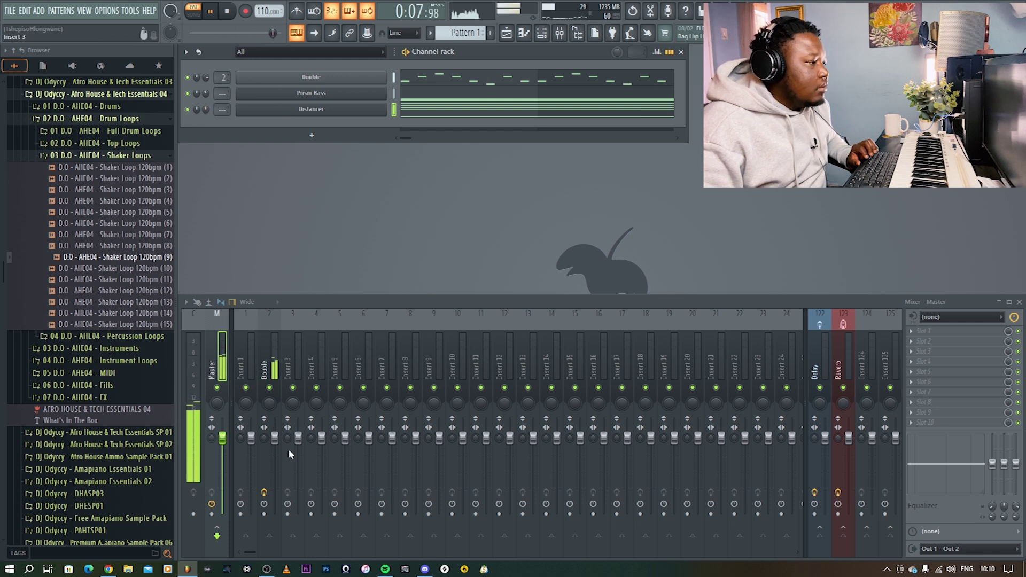
Step: Move the Double mixer track to insert 1 and stop playback
left_click(279, 352)
scroll(279, 352, "up", 1)
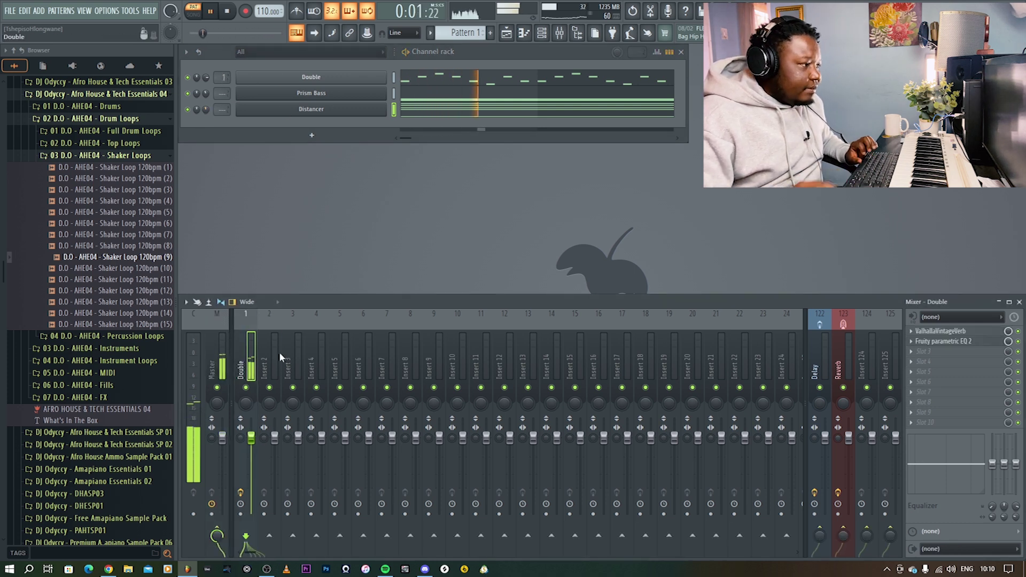
key("space")
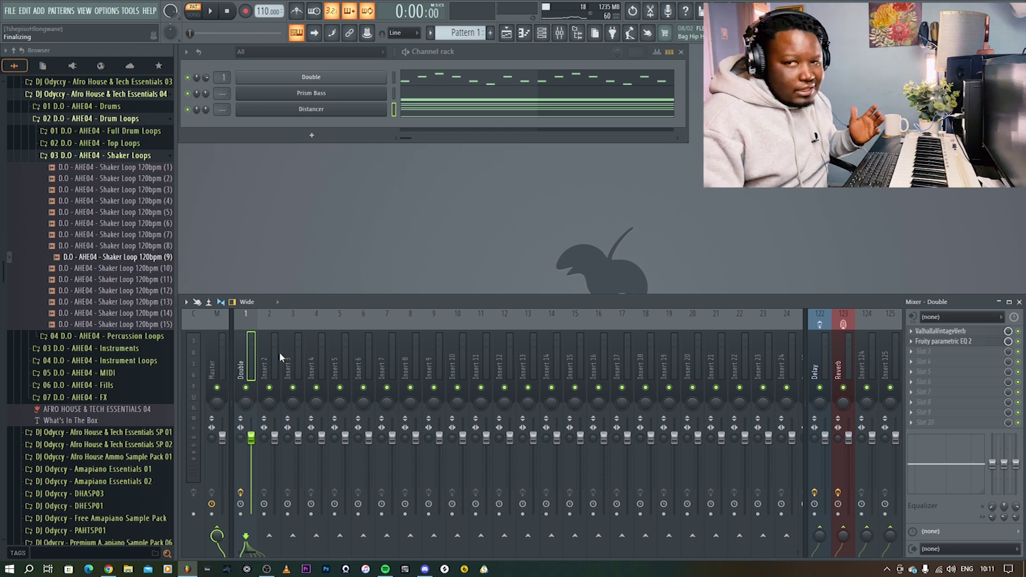
left_click(311, 134)
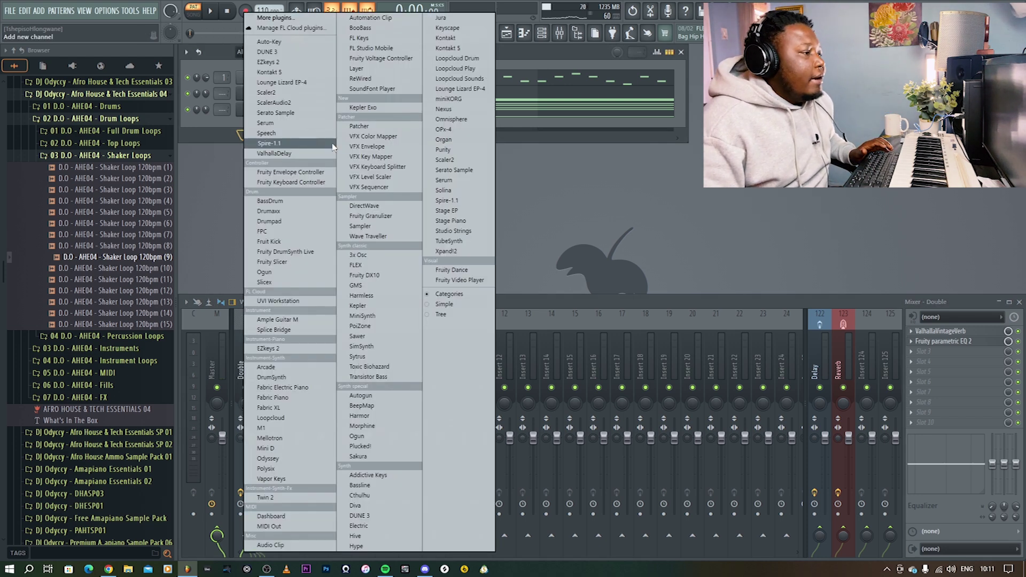
Step: Add a Loopcloud Sounds channel to the channel rack
left_click(473, 79)
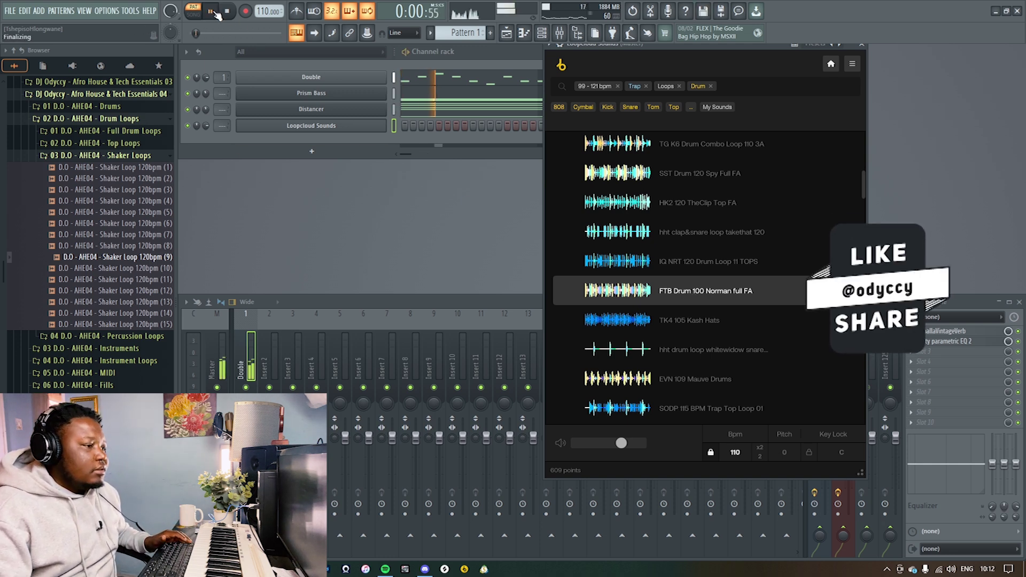
Step: Preview the FTB Drum 100 Norman full FA loop in Loopcloud
left_click(565, 290)
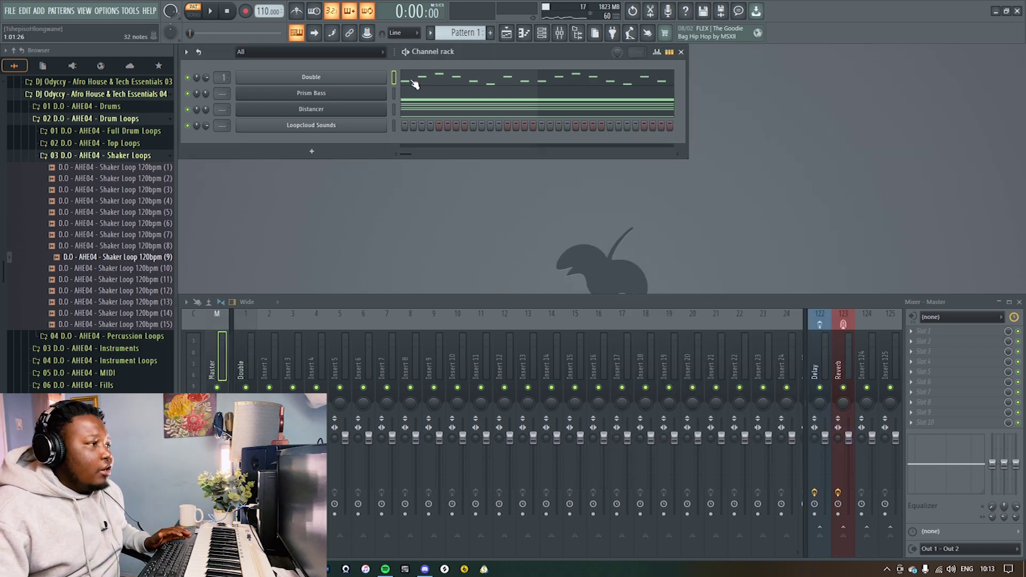
Step: Delete all notes of the old melody in Double's piano roll
left_click(426, 86)
scroll(460, 193, "up", 3)
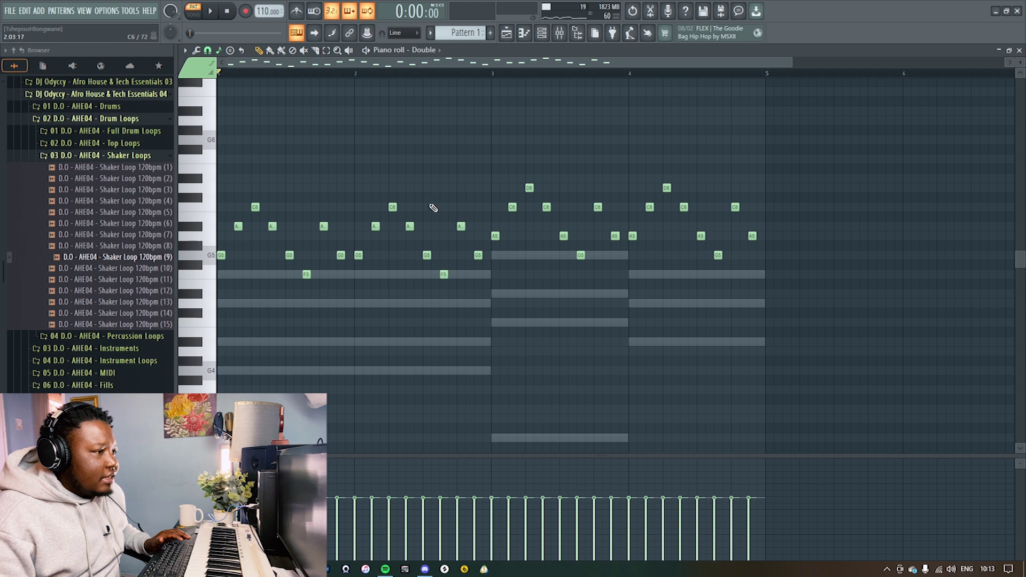
left_click_drag(840, 336, 190, 107)
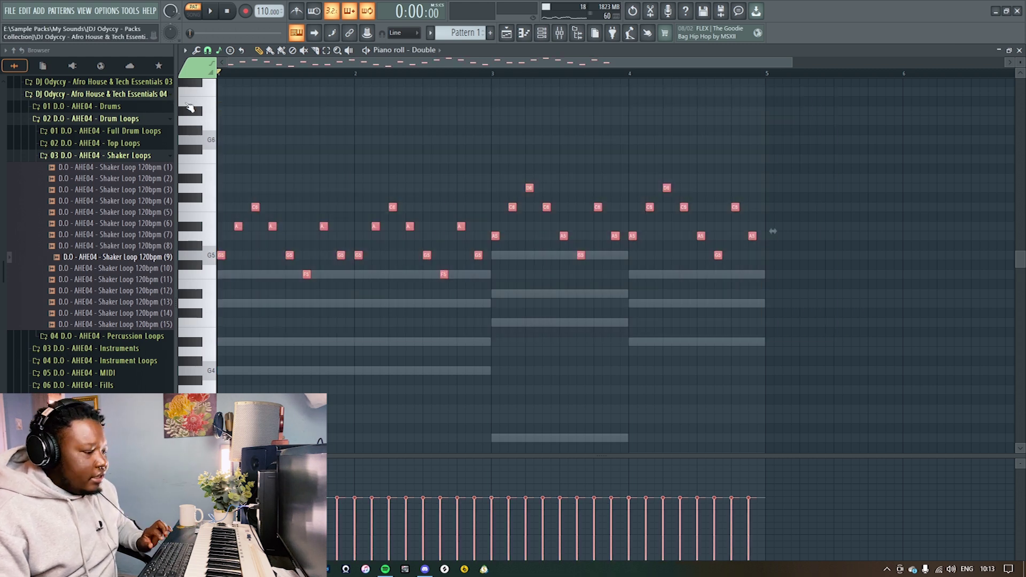
key("Delete")
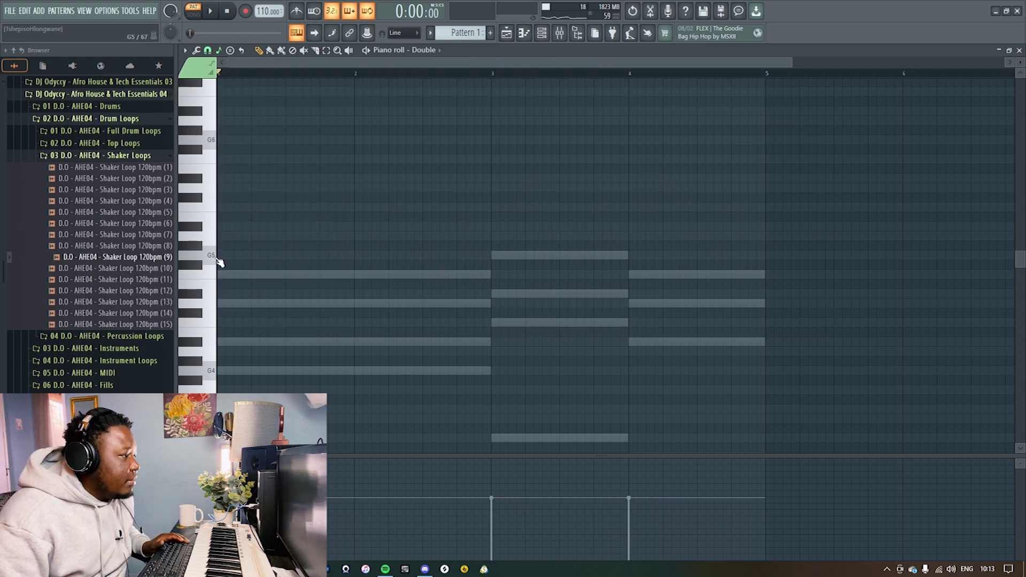
Step: Draw the opening notes: a short G5, a C6 and two A#5 notes
left_click_drag(337, 257, 223, 257)
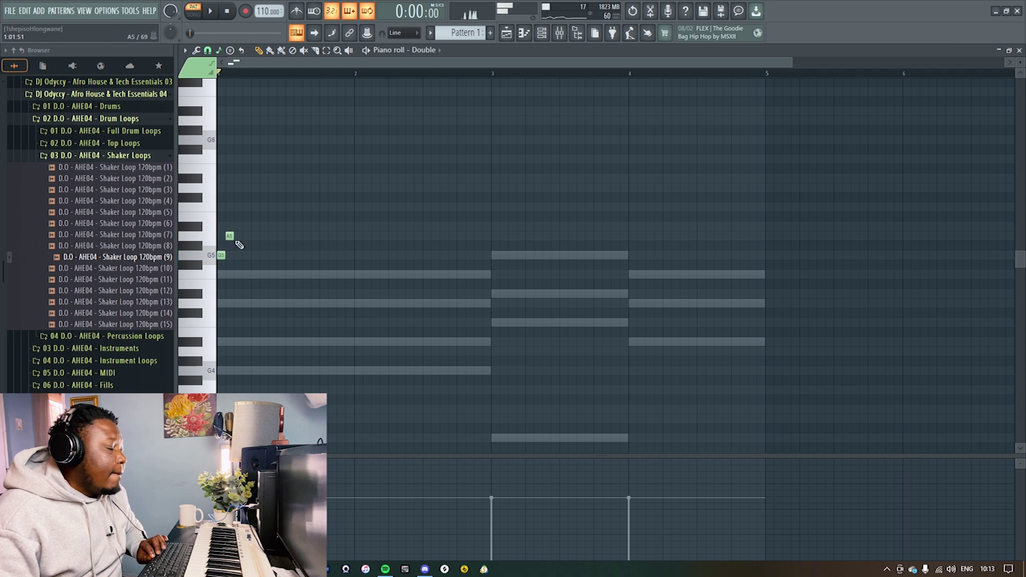
key("space")
left_click(239, 208)
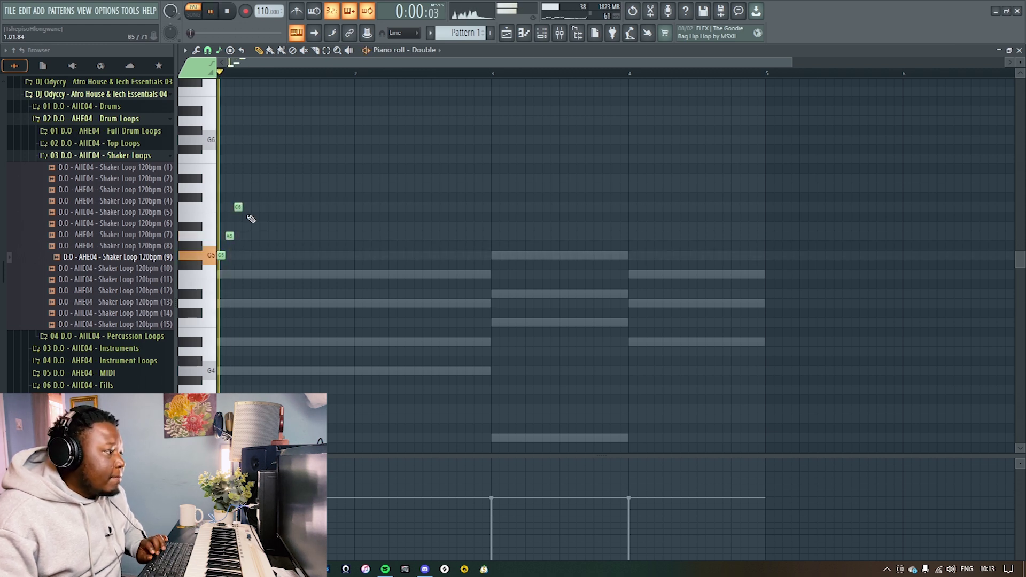
key("space")
mouse_move(238, 208)
left_mouse_down()
mouse_move(257, 209)
mouse_move(247, 189)
mouse_move(256, 207)
left_mouse_up()
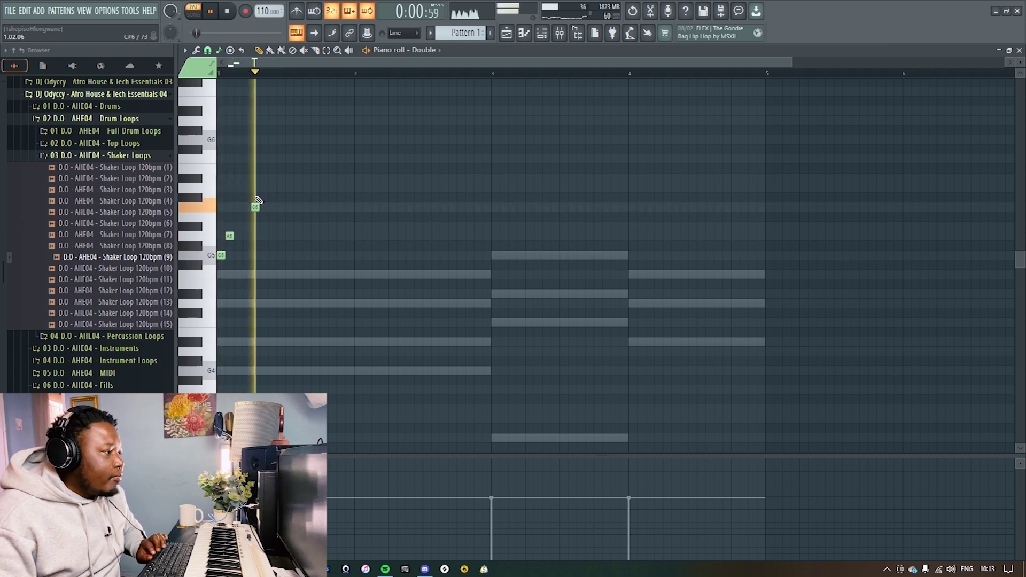
left_click(275, 238)
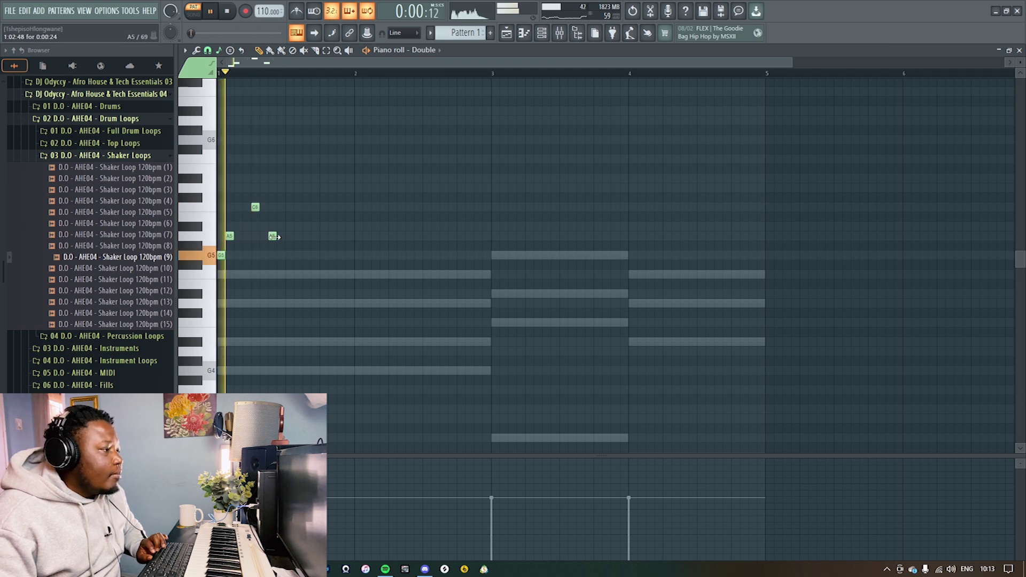
left_click_drag(274, 237, 283, 230)
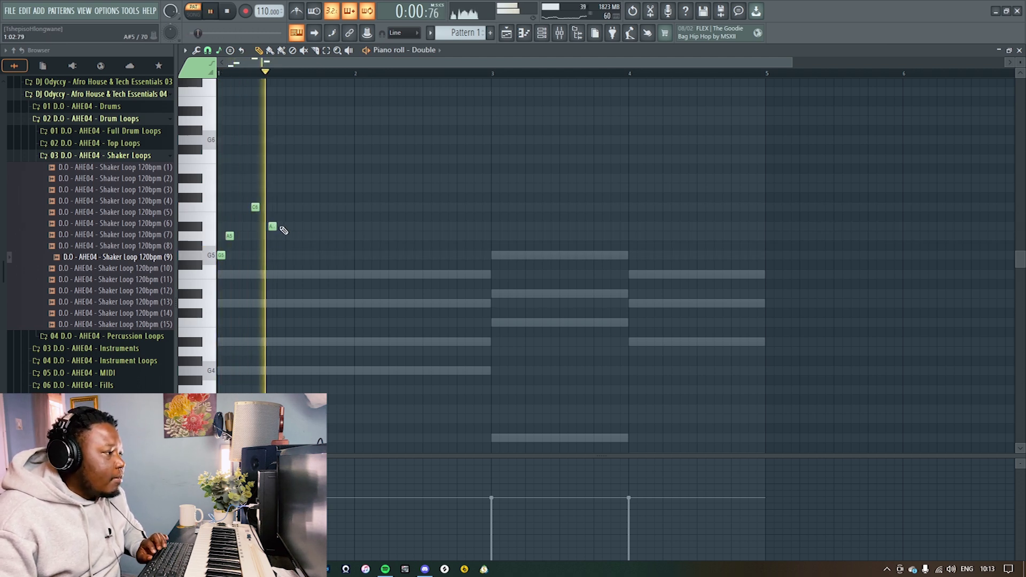
left_click(282, 228)
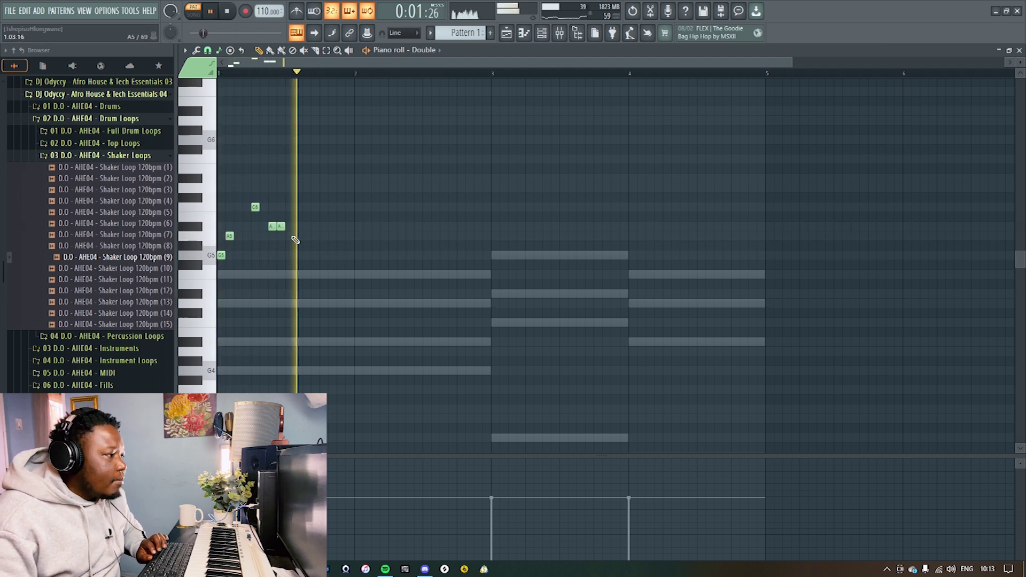
Step: Finish the phrase with G5, A5, C6 and D6 notes
left_click(289, 274)
key("space")
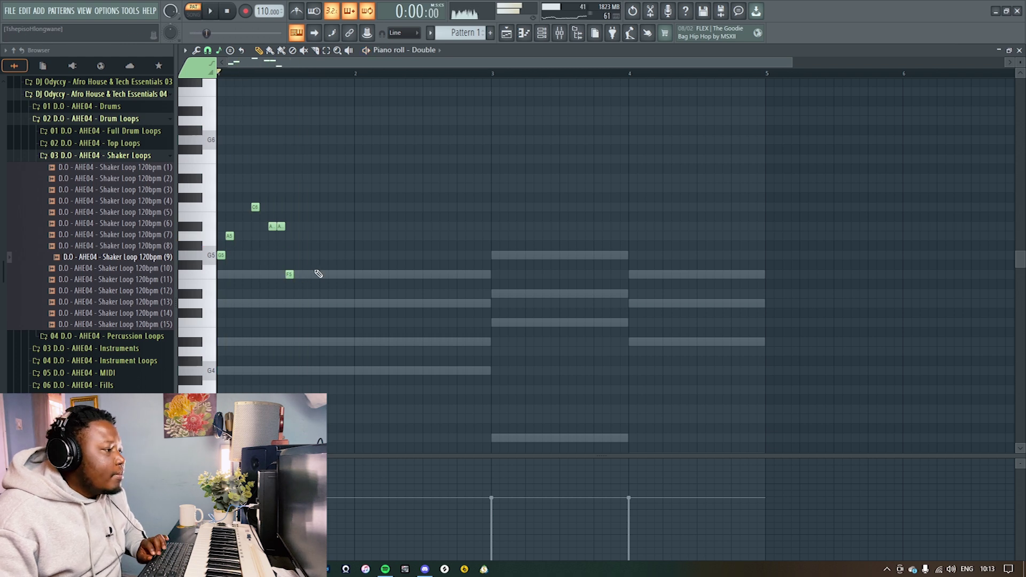
key("space")
left_click_drag(289, 274, 288, 254)
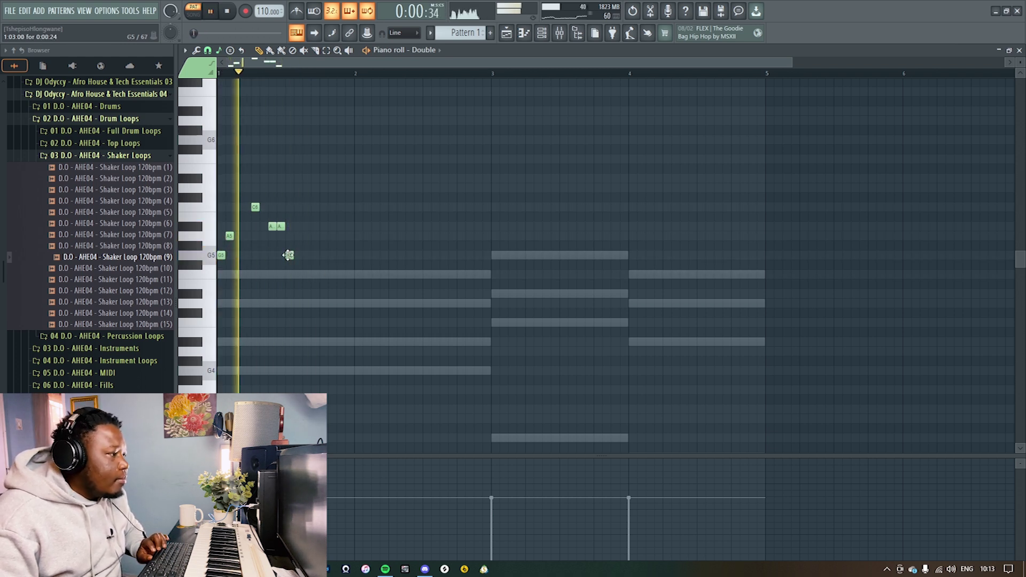
left_click(298, 236)
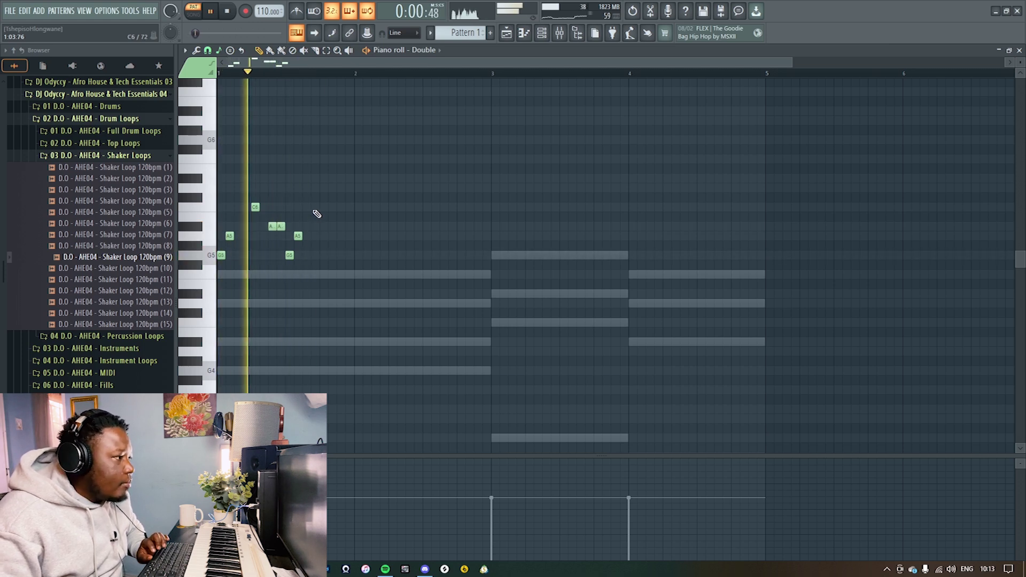
left_click(324, 207)
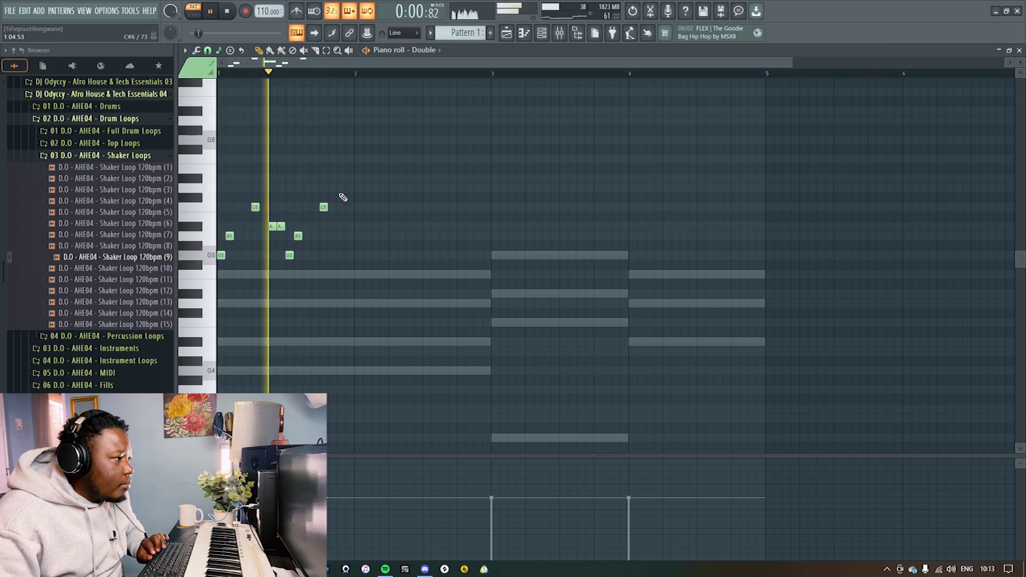
left_click(340, 187)
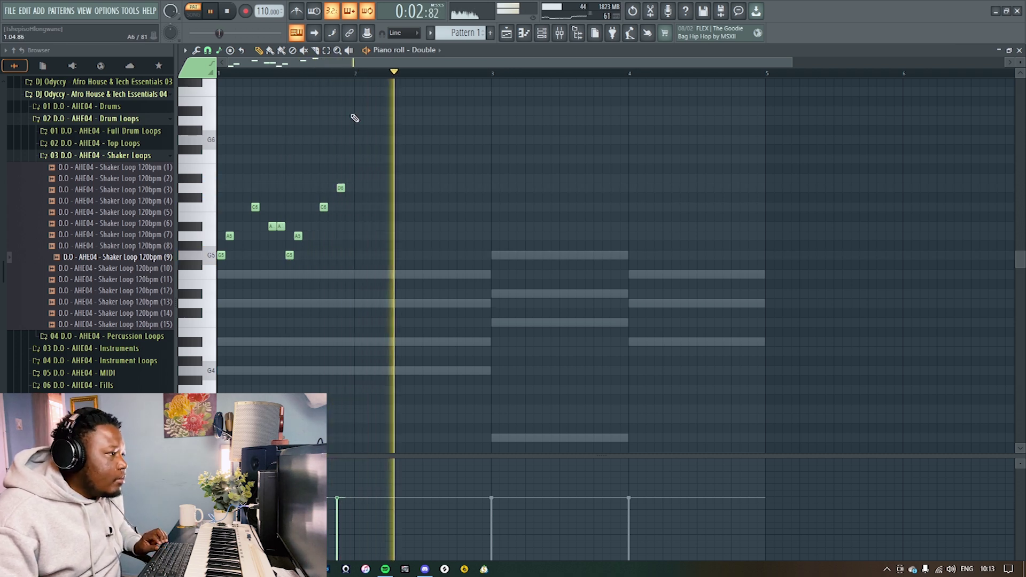
Step: Duplicate the nine-note phrase so it repeats through bars 1–4
left_click_drag(391, 279, 217, 149)
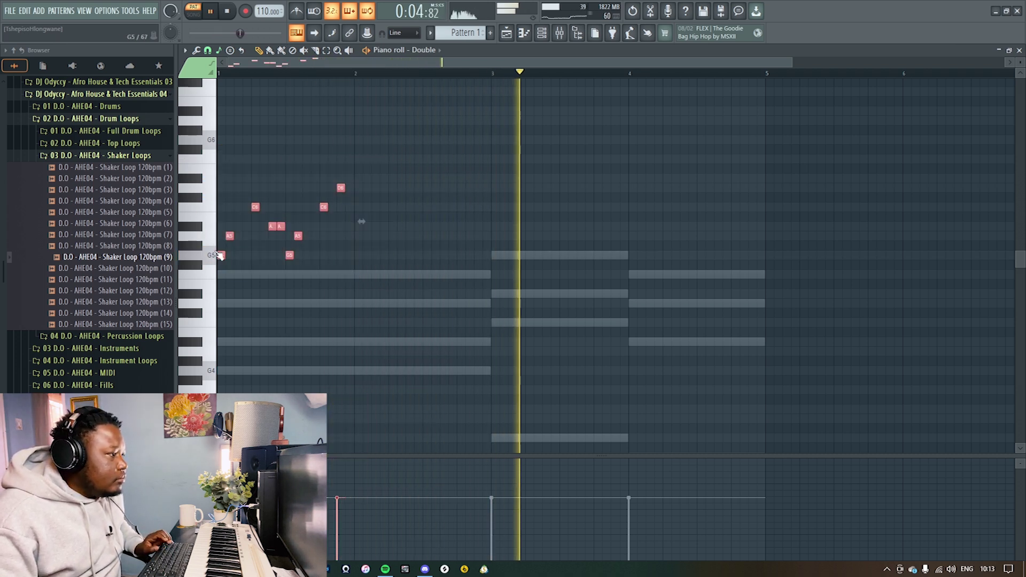
key("ctrl+b")
left_click_drag(636, 297, 156, 102)
key("ctrl+b")
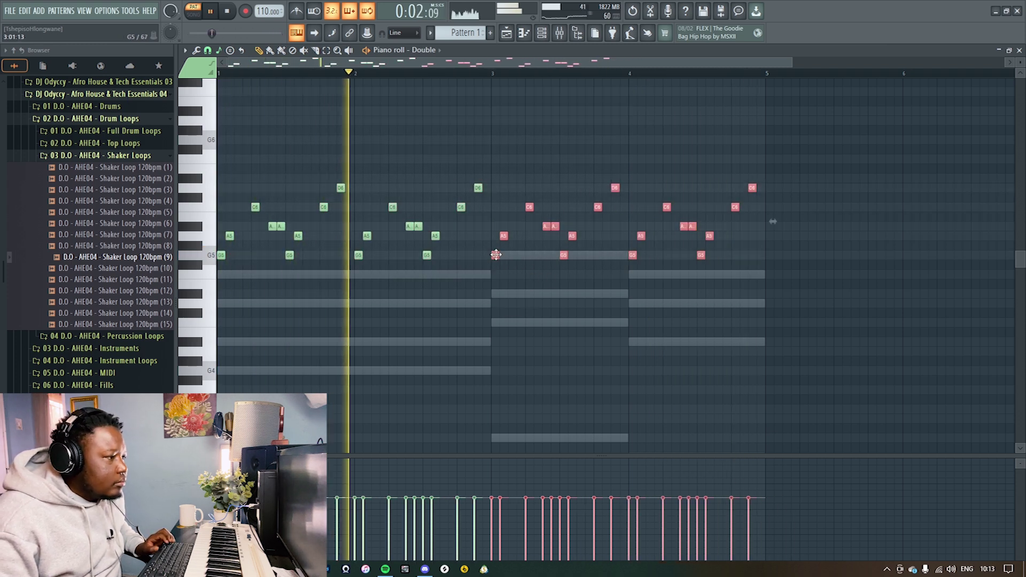
Step: Transpose the bars 3–4 copy lower so it dips to D5, then stop playback
left_click_drag(496, 255, 496, 226)
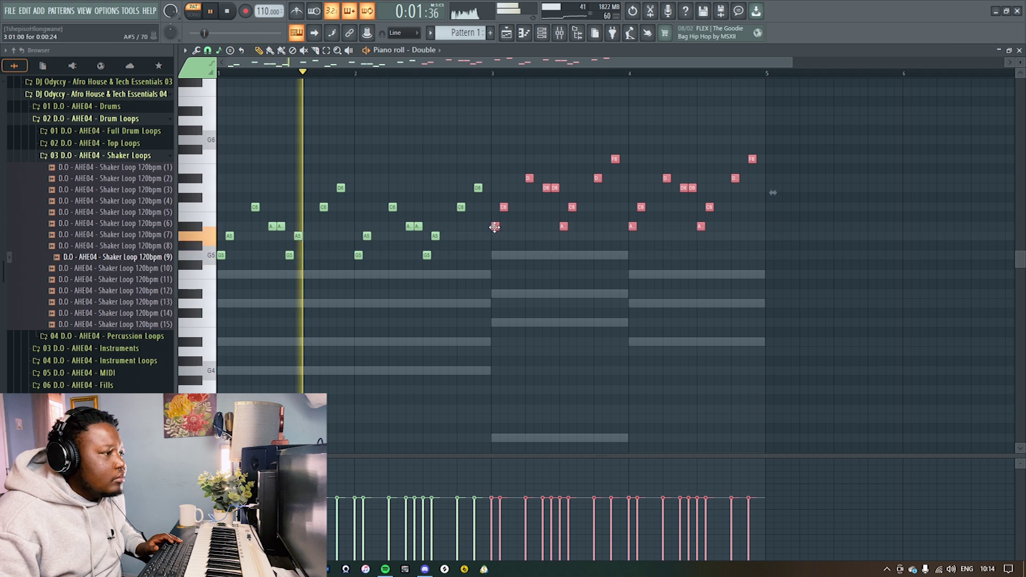
left_click_drag(495, 227, 493, 207)
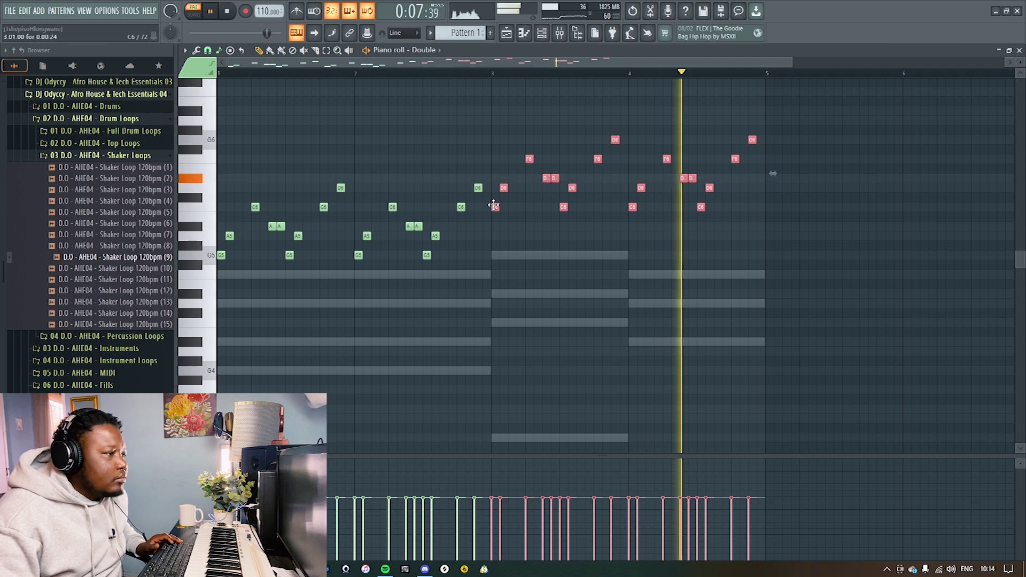
left_click_drag(494, 205, 497, 303)
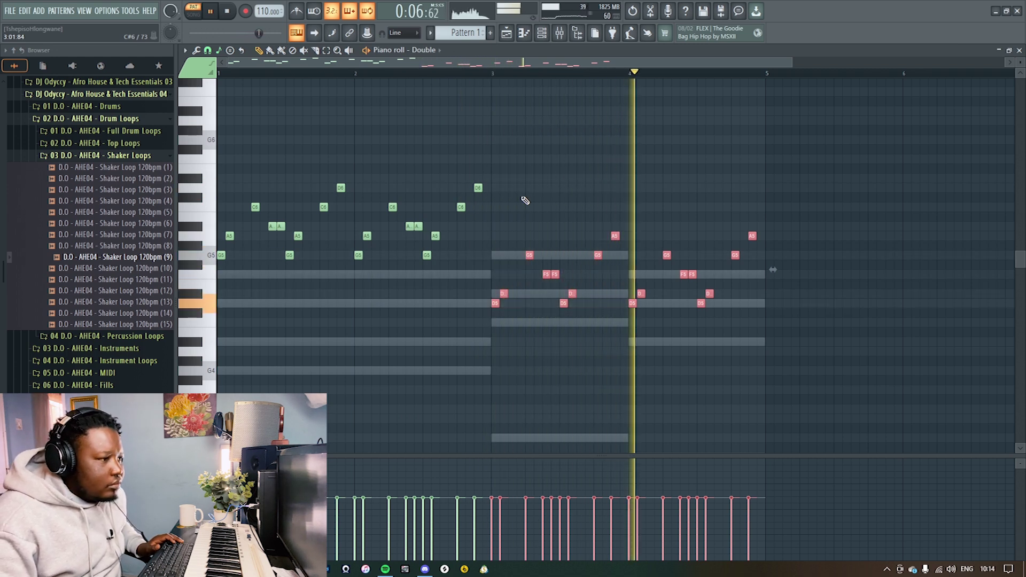
key("space")
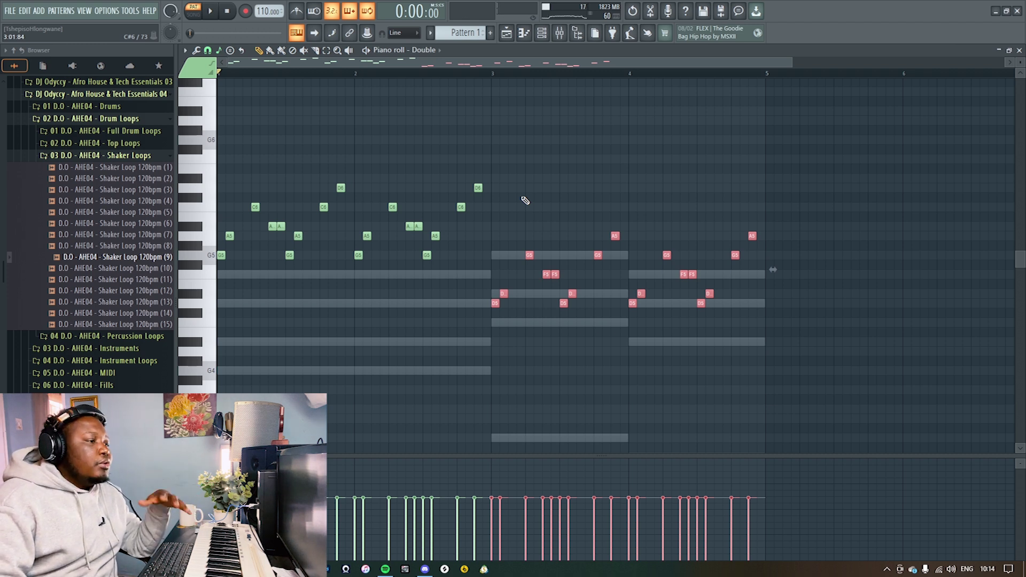
left_click(534, 202)
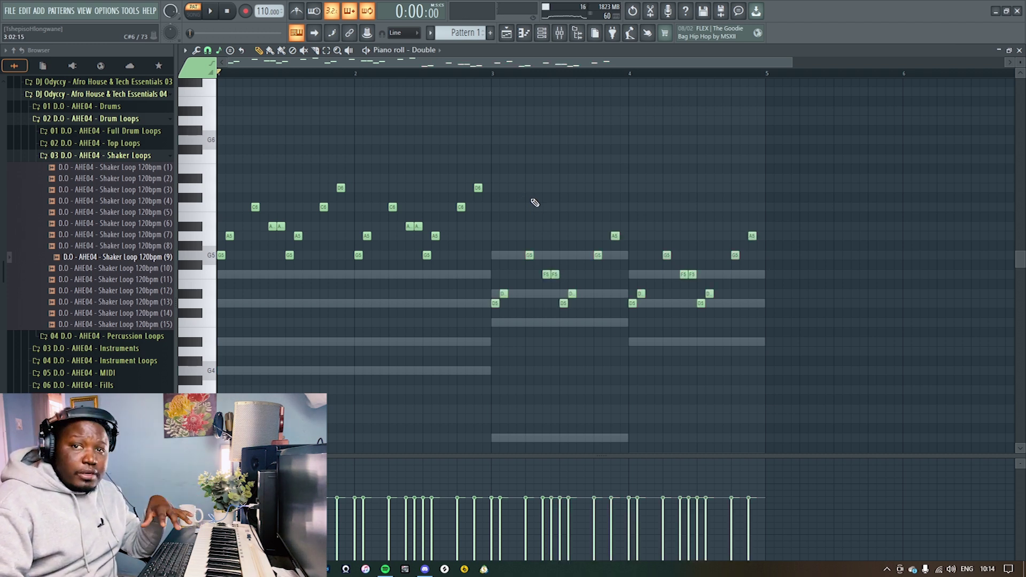